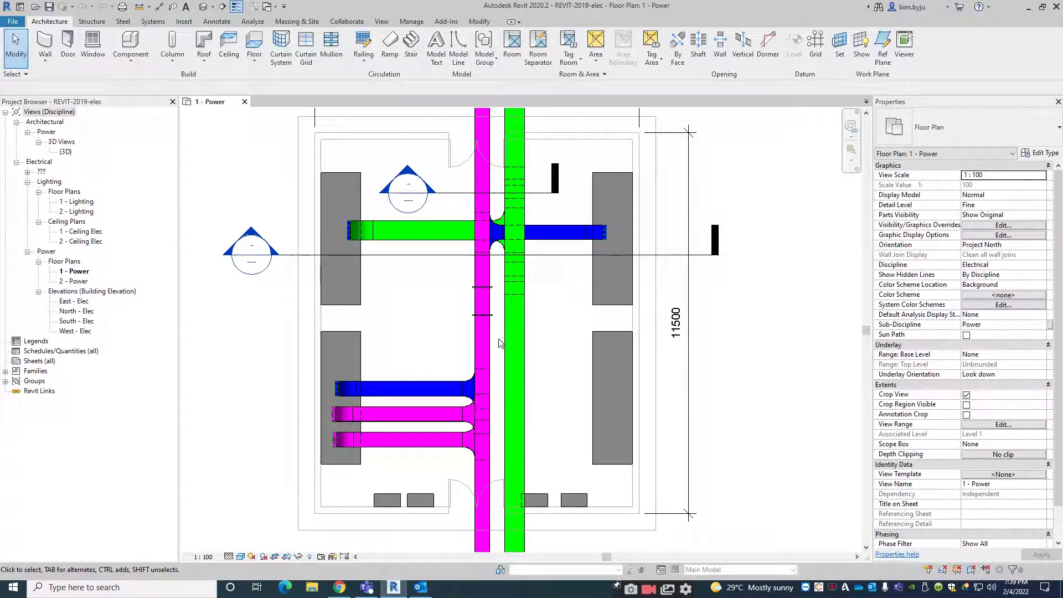
Step: Inspect an existing cable tray support in the plan view
{"action": "scroll", "coordinate": [485, 316], "scroll_direction": "up", "scroll_amount": 3}
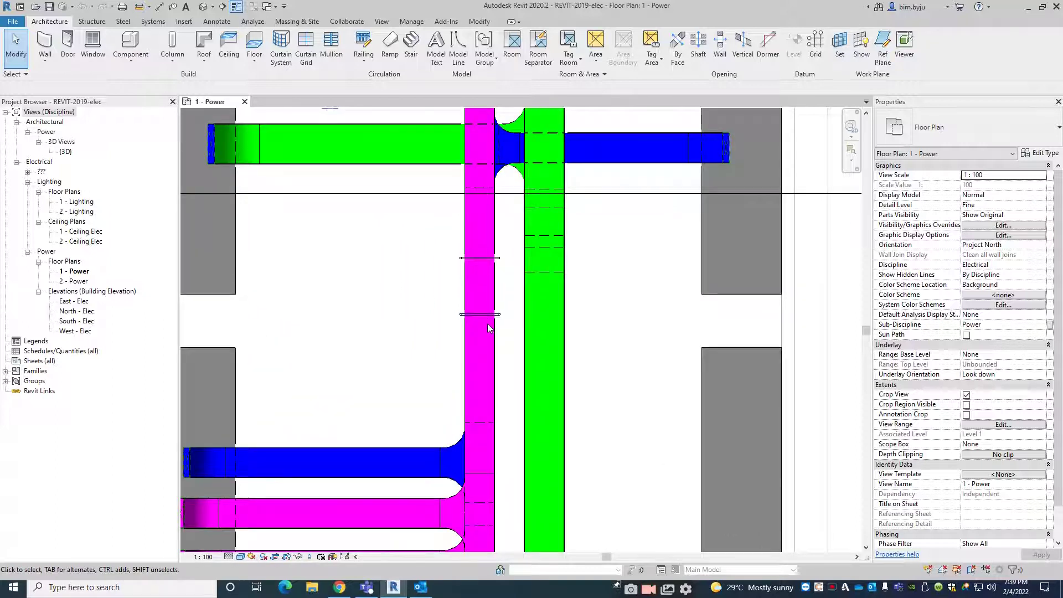
{"action": "scroll", "coordinate": [486, 335], "scroll_direction": "down", "scroll_amount": 3}
{"action": "scroll", "coordinate": [502, 287], "scroll_direction": "up", "scroll_amount": 4}
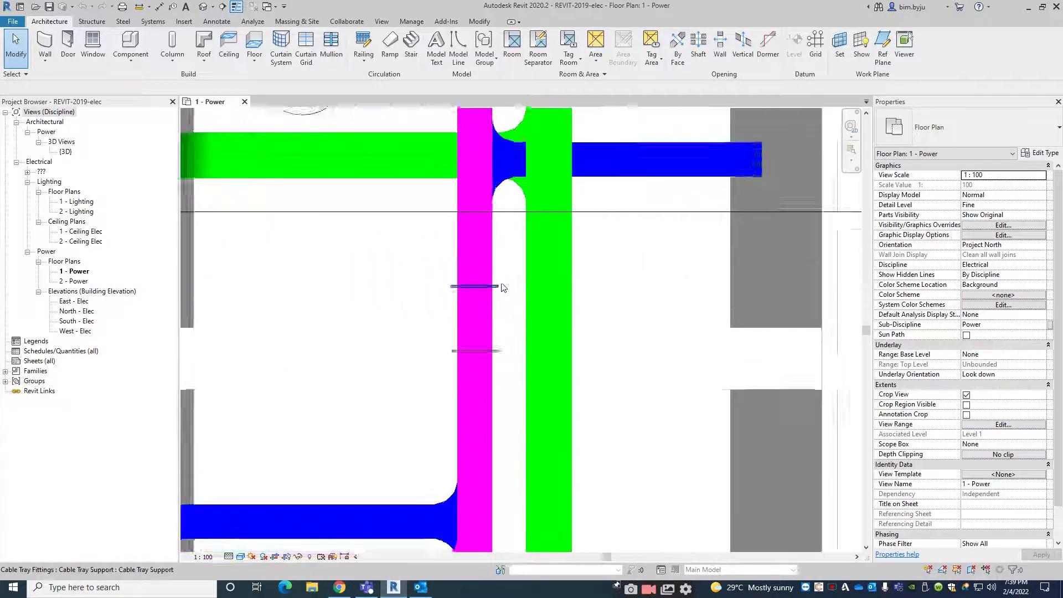
{"action": "scroll", "coordinate": [502, 287], "scroll_direction": "up", "scroll_amount": 1}
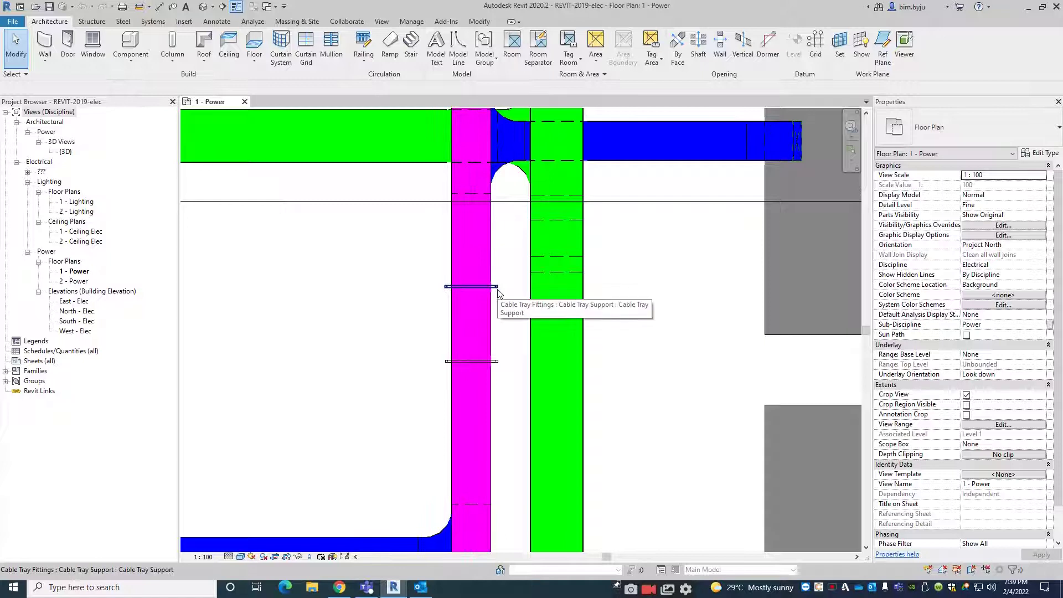
{"action": "left_click", "coordinate": [497, 290]}
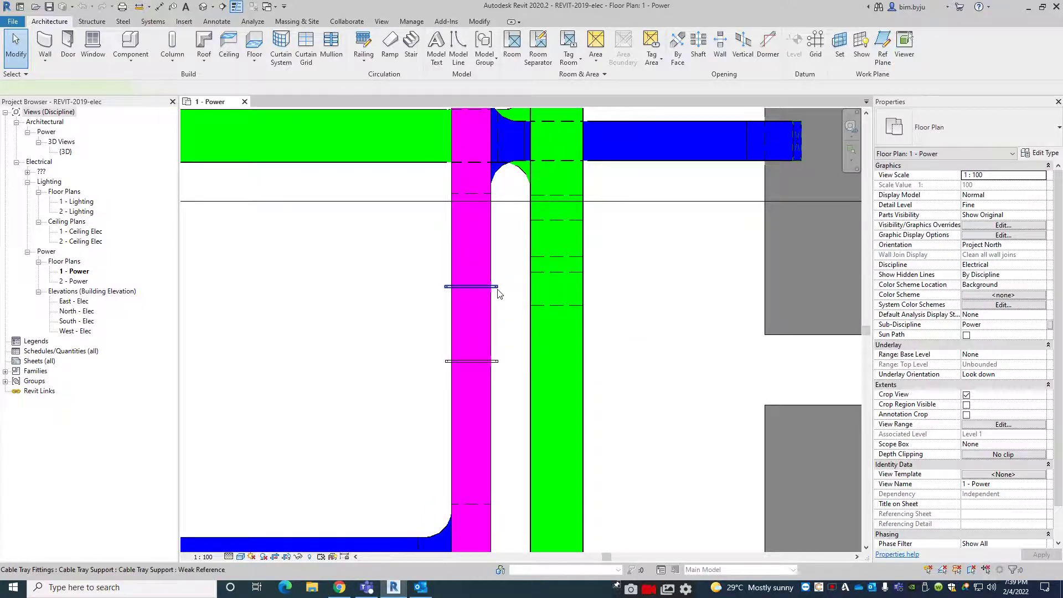
{"action": "key", "text": "Escape"}
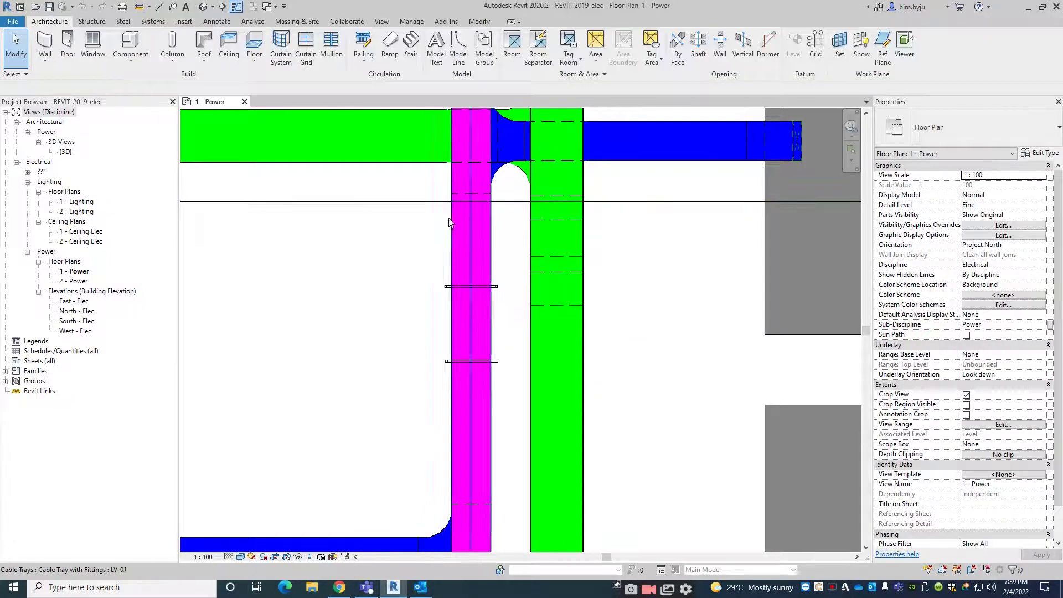
Step: Draw a section across both tray stacks and open the new Section 3 view
{"action": "left_click", "coordinate": [222, 6]}
{"action": "left_click", "coordinate": [309, 308]}
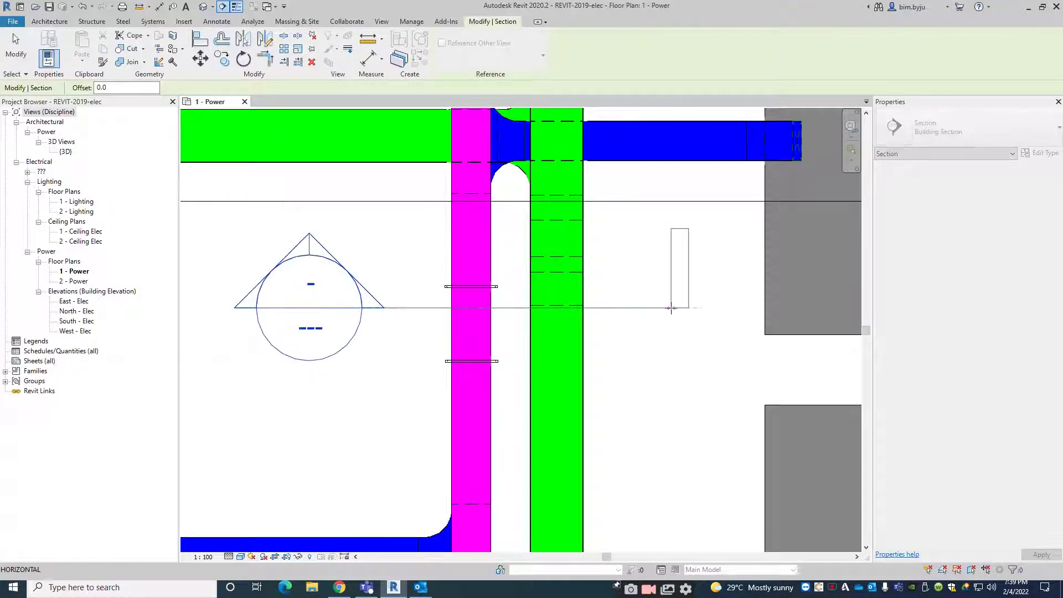
{"action": "left_click", "coordinate": [671, 307]}
{"action": "right_click", "coordinate": [622, 308]}
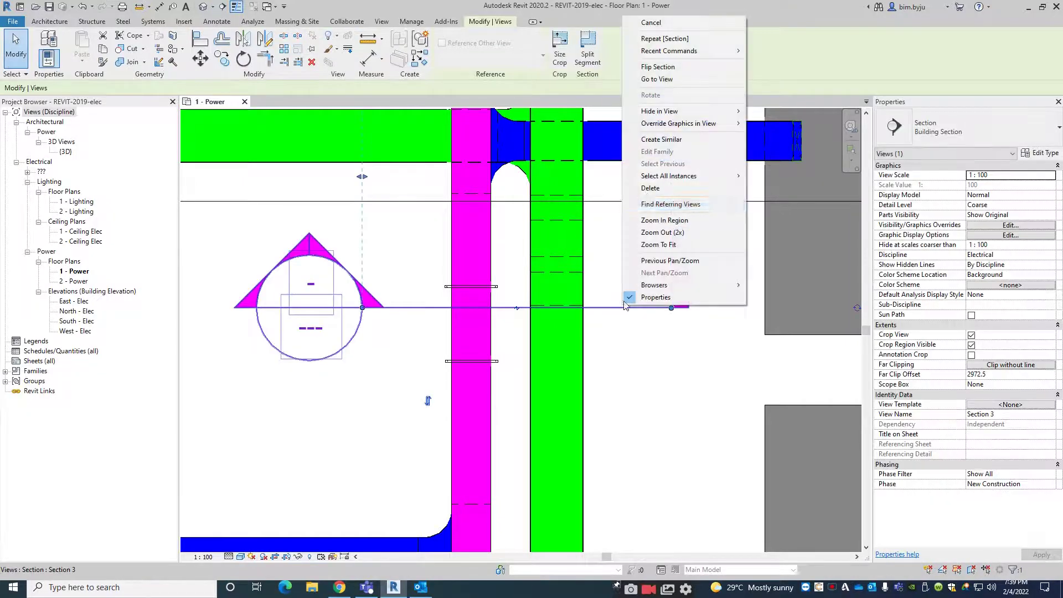
{"action": "left_click", "coordinate": [657, 79]}
Step: Set Section 3's detail level to Fine
{"action": "scroll", "coordinate": [482, 283], "scroll_direction": "up", "scroll_amount": 2}
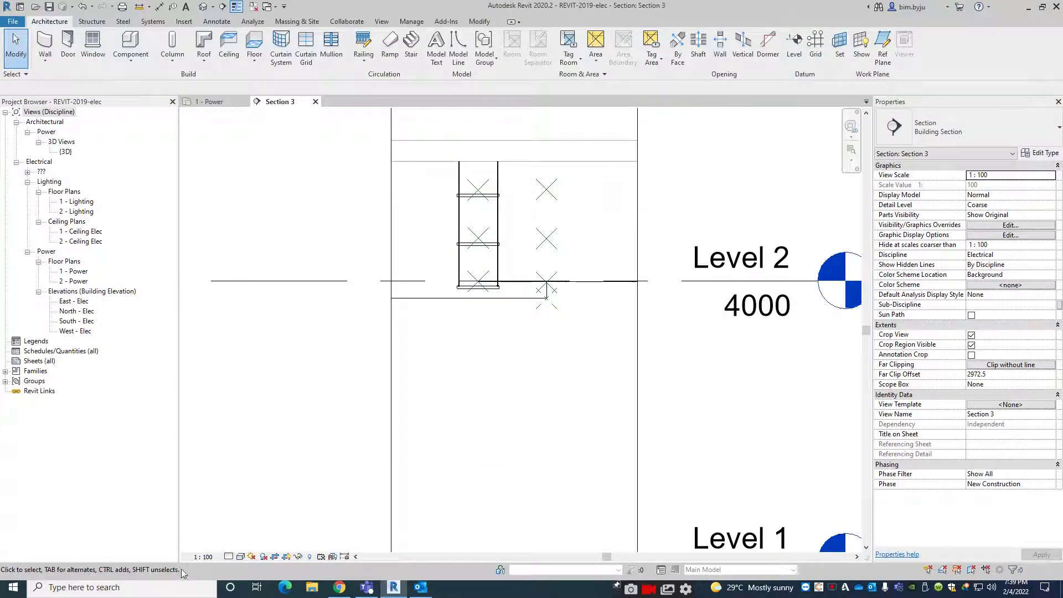
{"action": "left_click", "coordinate": [228, 557]}
{"action": "left_click", "coordinate": [239, 549]}
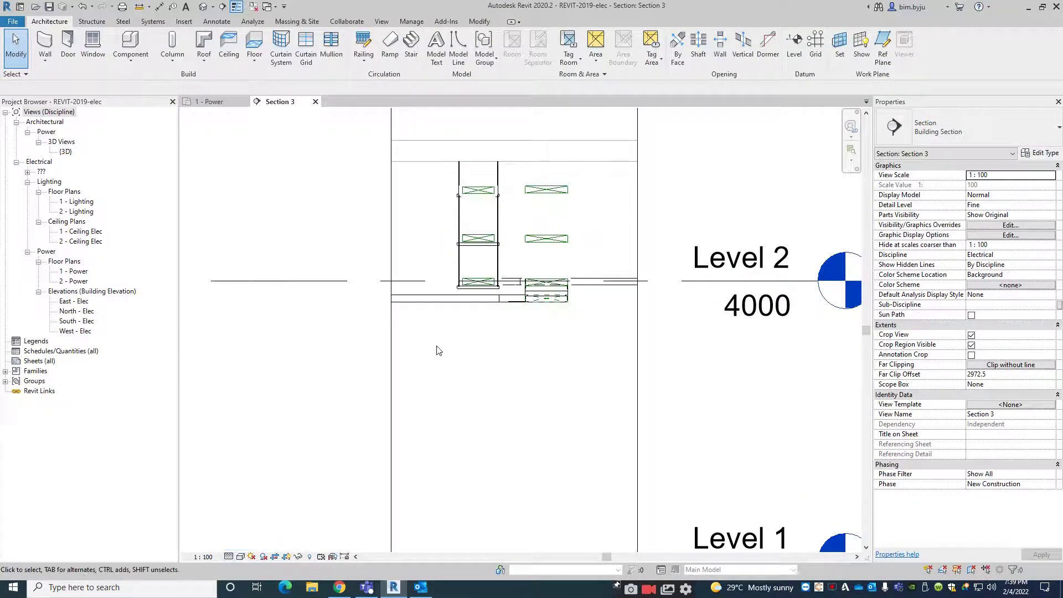
Step: Window-select the trays and supports and open a 3D view section-boxed around them
{"action": "scroll", "coordinate": [502, 256], "scroll_direction": "down", "scroll_amount": 1}
{"action": "scroll", "coordinate": [500, 274], "scroll_direction": "up", "scroll_amount": 3}
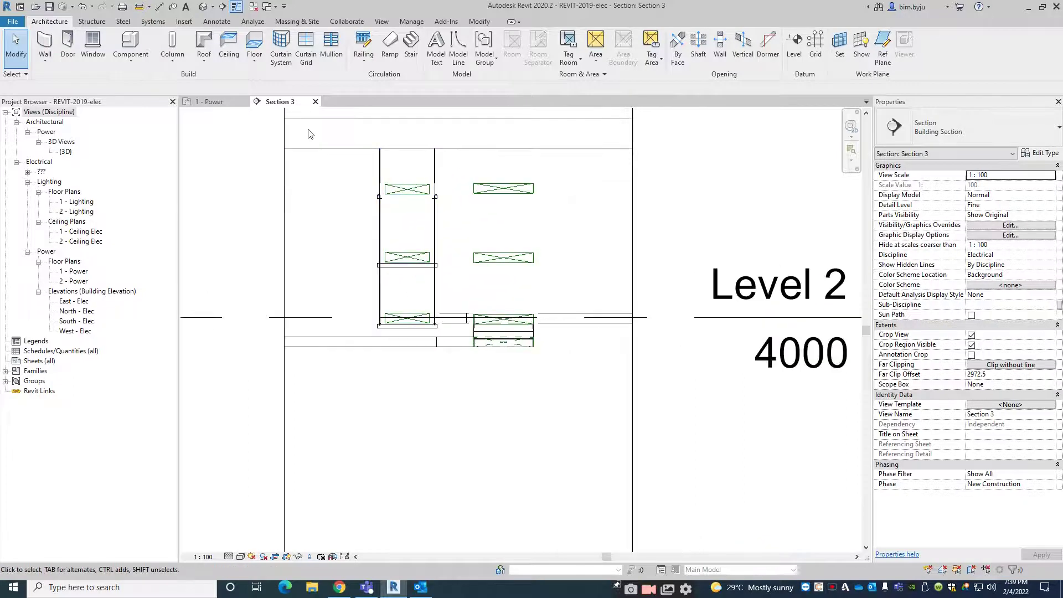
{"action": "scroll", "coordinate": [339, 157], "scroll_direction": "down", "scroll_amount": 1}
{"action": "left_click_drag", "start_coordinate": [339, 138], "coordinate": [552, 353]}
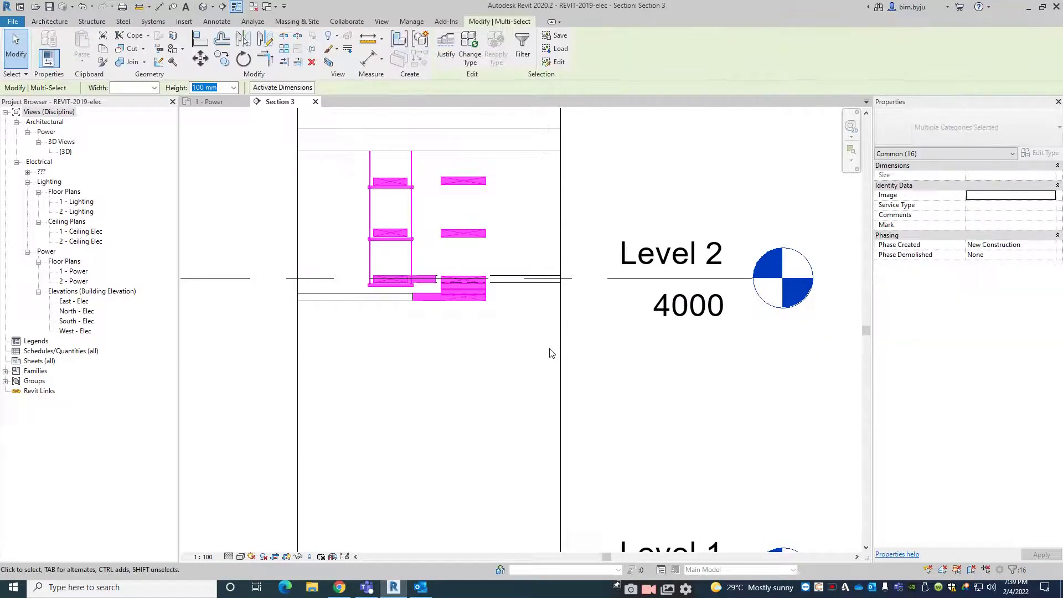
{"action": "left_click", "coordinate": [328, 62]}
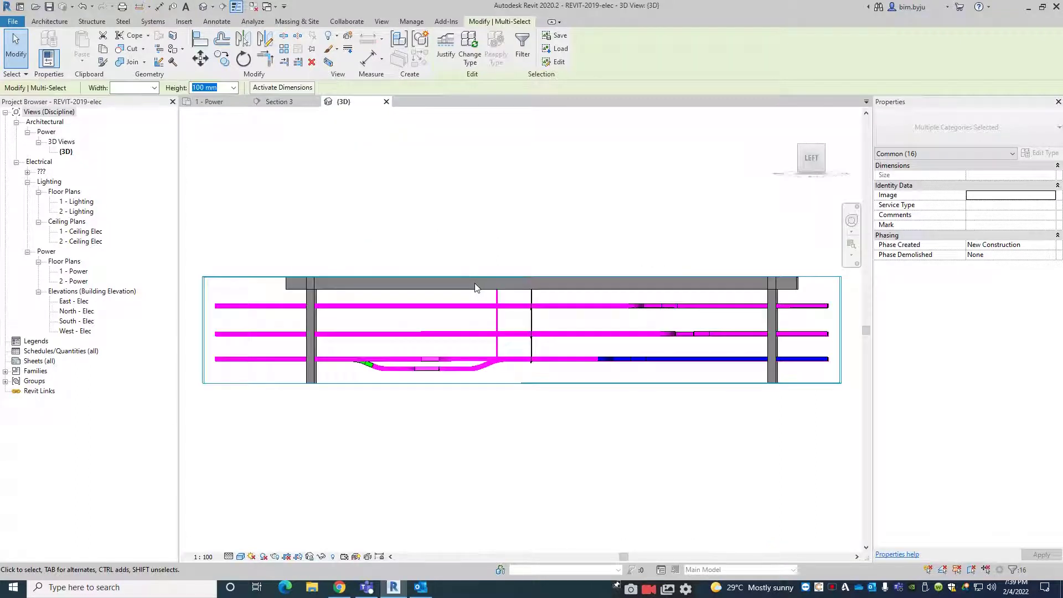
Step: Tile the 3D view, Section 3 and 1 - Power plan, panning the 3D view onto the trays
{"action": "key", "text": "t"}
{"action": "scroll", "coordinate": [262, 365], "scroll_direction": "down", "scroll_amount": 3}
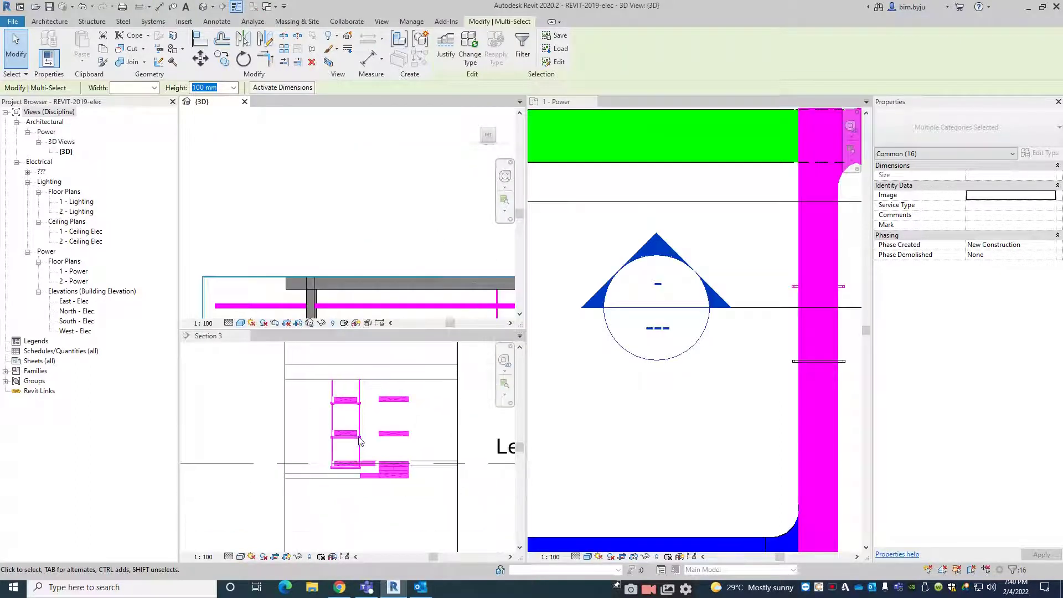
{"action": "scroll", "coordinate": [359, 430], "scroll_direction": "up", "scroll_amount": 5}
{"action": "left_click", "coordinate": [386, 210]}
{"action": "scroll", "coordinate": [333, 199], "scroll_direction": "down", "scroll_amount": 2}
{"action": "scroll", "coordinate": [353, 251], "scroll_direction": "down", "scroll_amount": 2}
{"action": "middle_click_drag", "start_coordinate": [381, 263], "coordinate": [316, 174]}
{"action": "scroll", "coordinate": [348, 193], "scroll_direction": "up", "scroll_amount": 2}
{"action": "scroll", "coordinate": [338, 416], "scroll_direction": "down", "scroll_amount": 1}
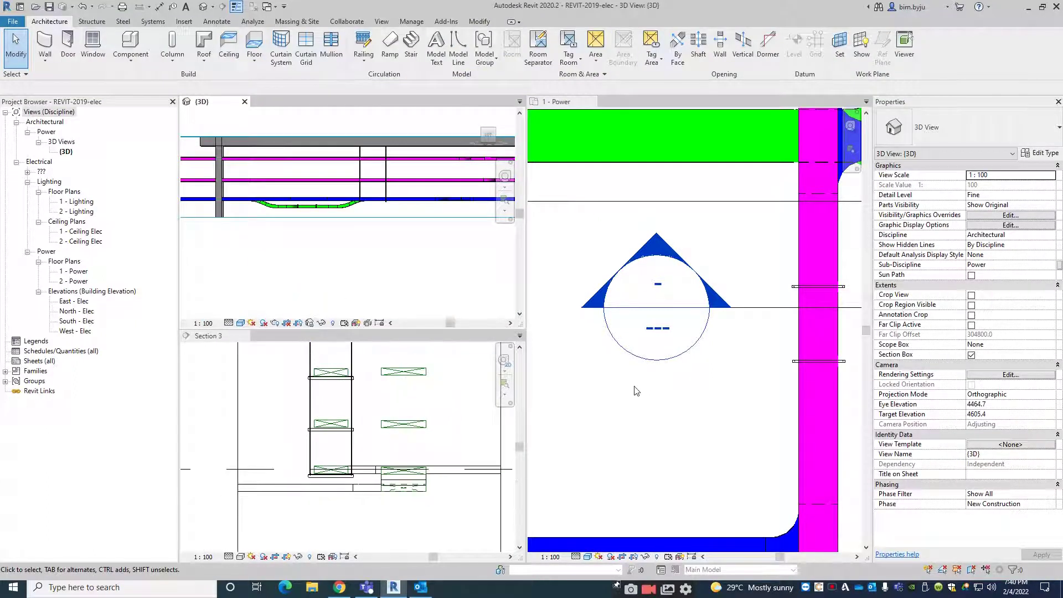
{"action": "scroll", "coordinate": [658, 391], "scroll_direction": "down", "scroll_amount": 2}
{"action": "scroll", "coordinate": [778, 382], "scroll_direction": "up", "scroll_amount": 2}
Step: Select the cable tray support in Section 3 and frame it in the view
{"action": "left_click", "coordinate": [775, 380]}
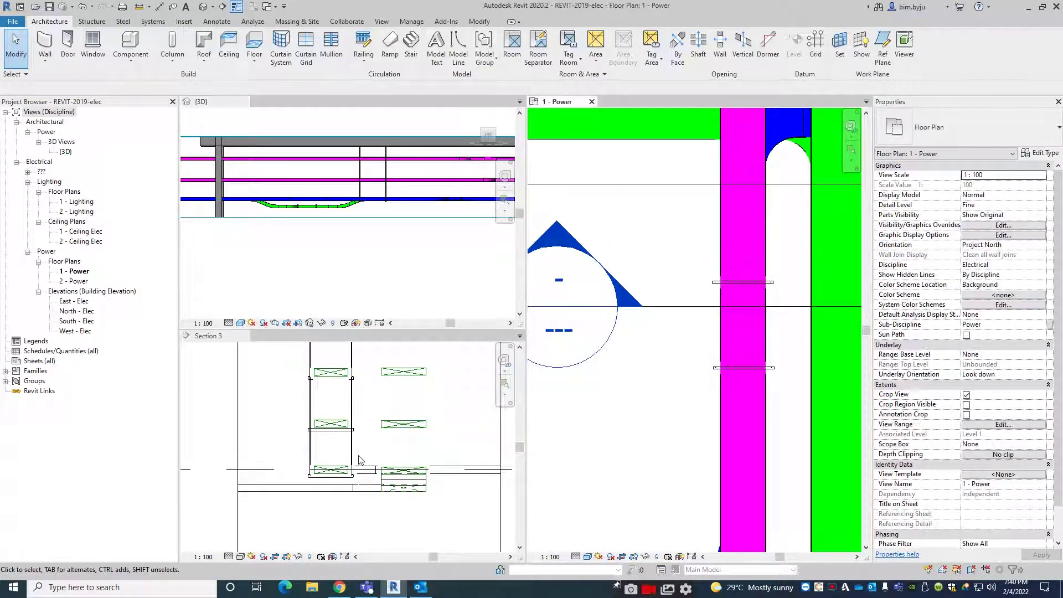
{"action": "left_click", "coordinate": [349, 457]}
{"action": "left_click", "coordinate": [352, 459]}
{"action": "middle_click_drag", "start_coordinate": [367, 460], "coordinate": [342, 519]}
{"action": "left_click", "coordinate": [357, 261]}
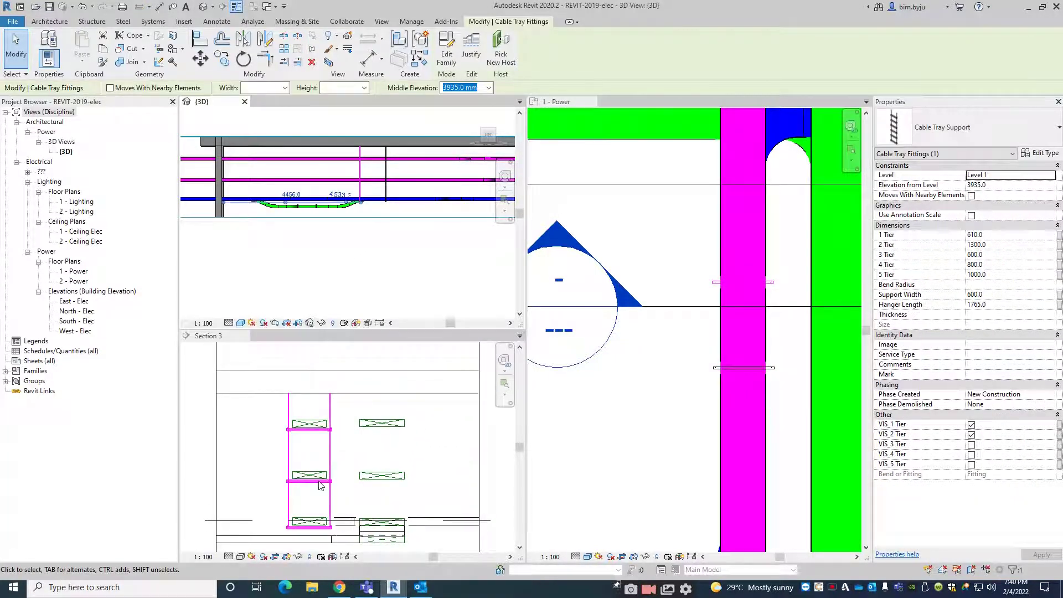
{"action": "left_click", "coordinate": [386, 198]}
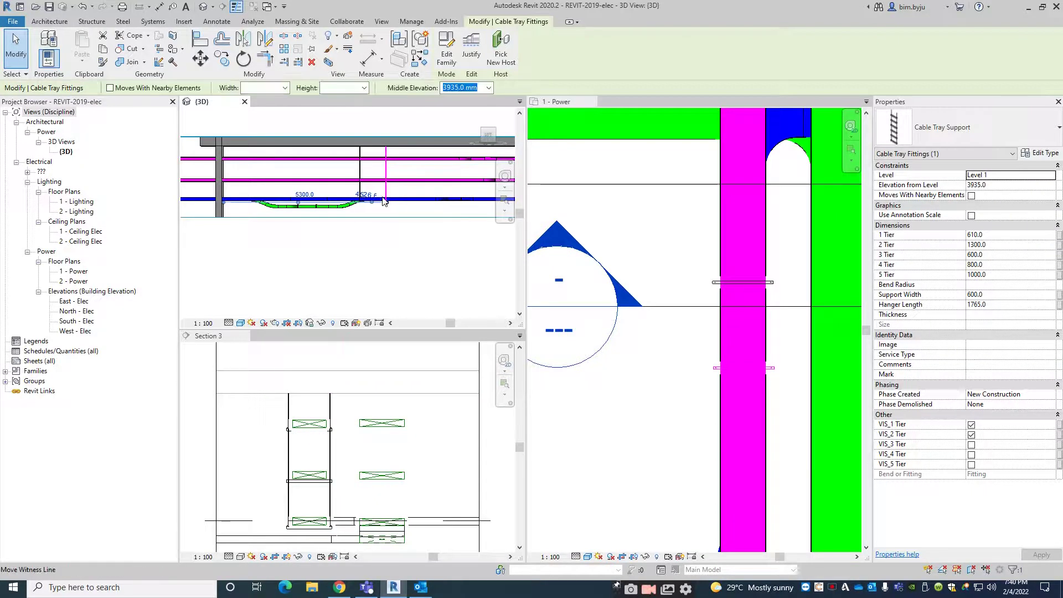
{"action": "left_click", "coordinate": [378, 233]}
{"action": "left_click", "coordinate": [400, 444]}
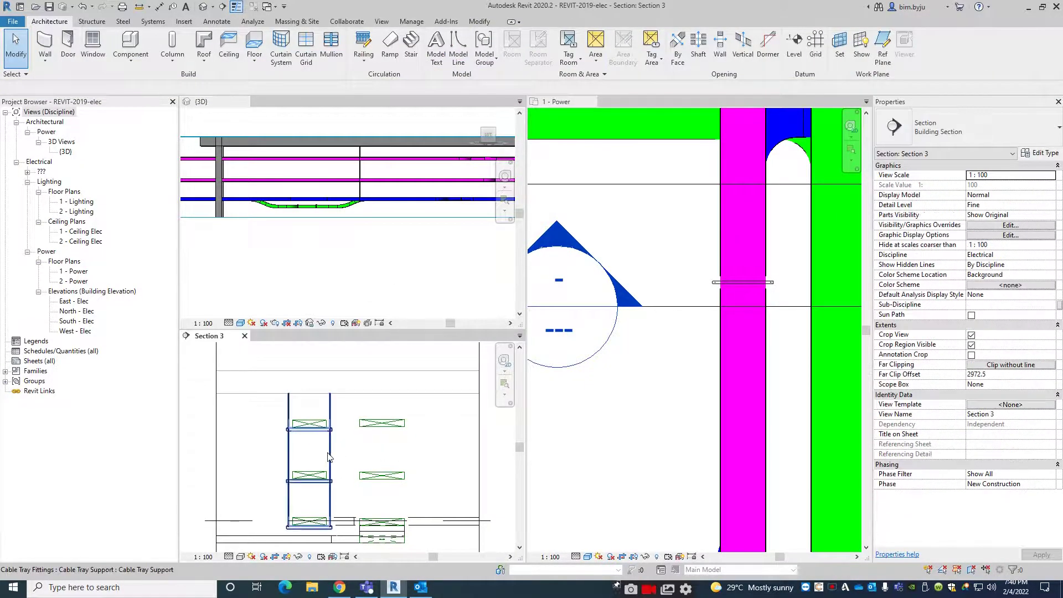
{"action": "double_click", "coordinate": [328, 456]}
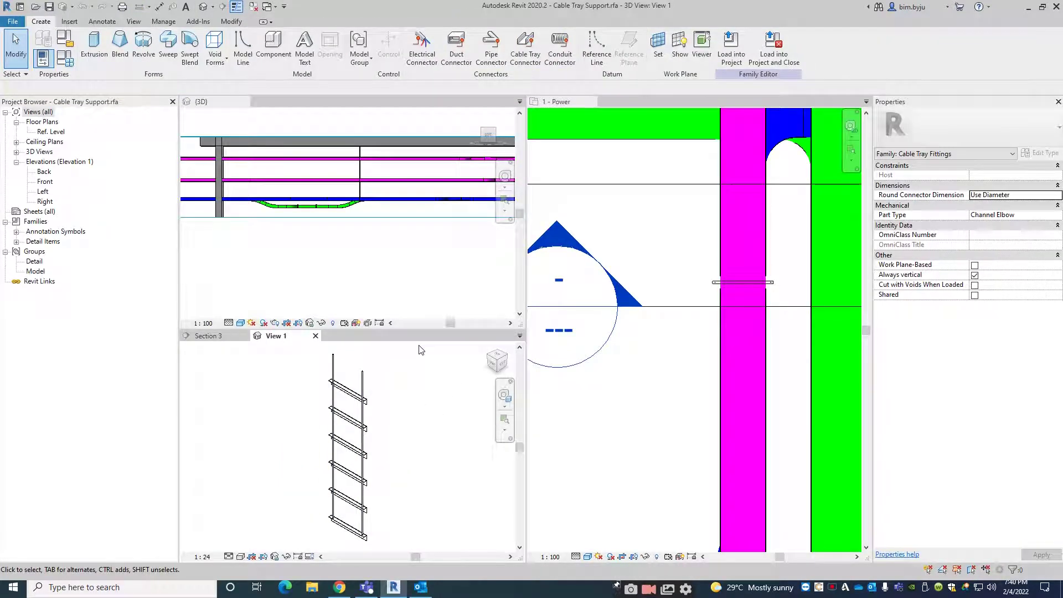
Step: Return the views to tabs and orbit the support ladder to its BACK view
{"action": "key", "text": "w"}
{"action": "key", "text": "t"}
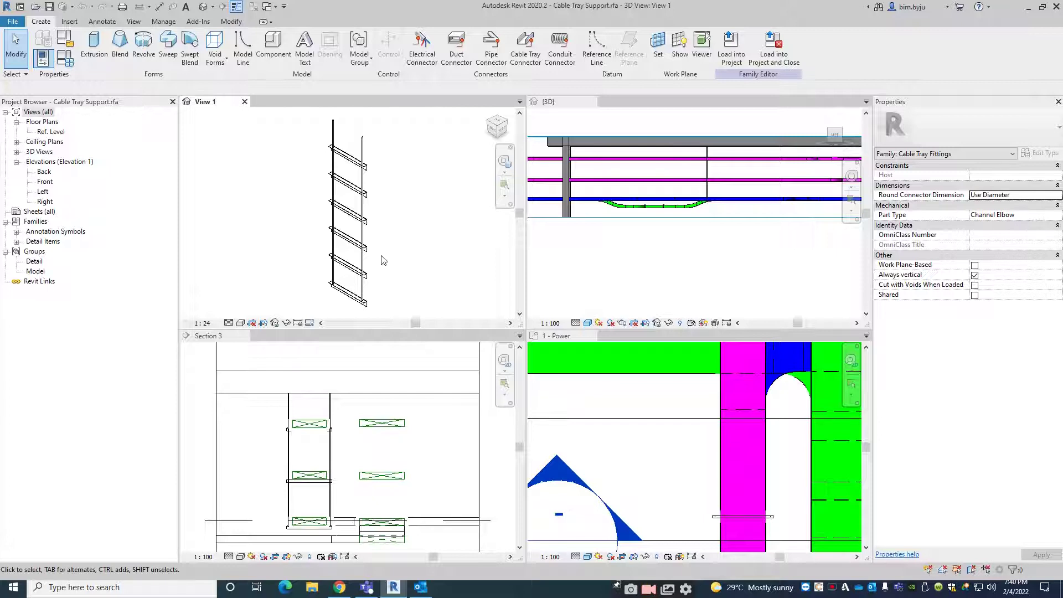
{"action": "key", "text": "w"}
{"action": "middle_click_drag", "start_coordinate": [412, 307], "coordinate": [544, 346], "text": "shift"}
{"action": "scroll", "coordinate": [349, 304], "scroll_direction": "up", "scroll_amount": 3}
{"action": "middle_click_drag", "start_coordinate": [348, 303], "coordinate": [560, 169], "text": "shift"}
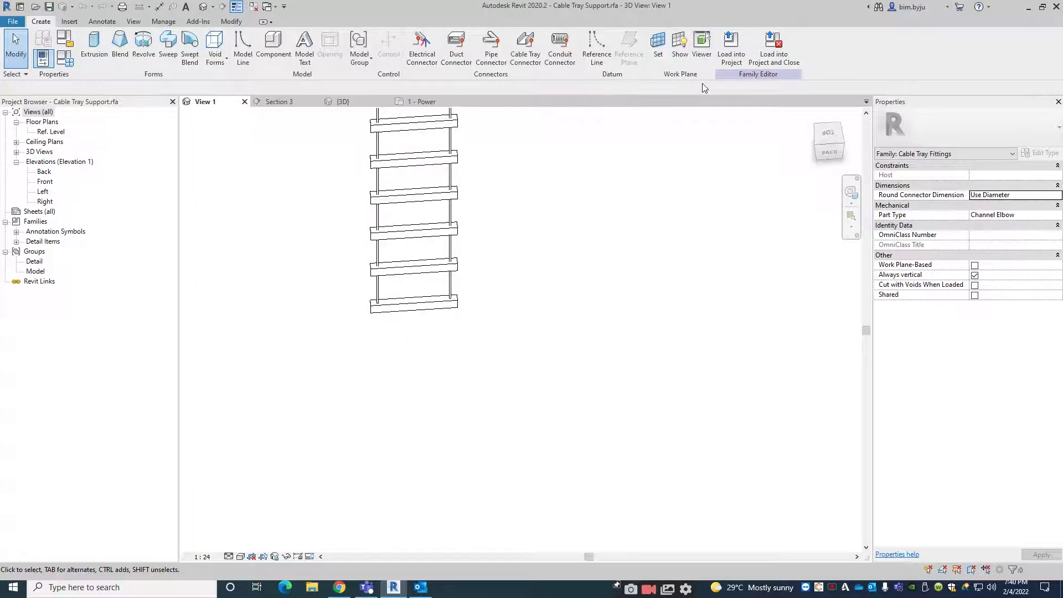
{"action": "left_click", "coordinate": [830, 152]}
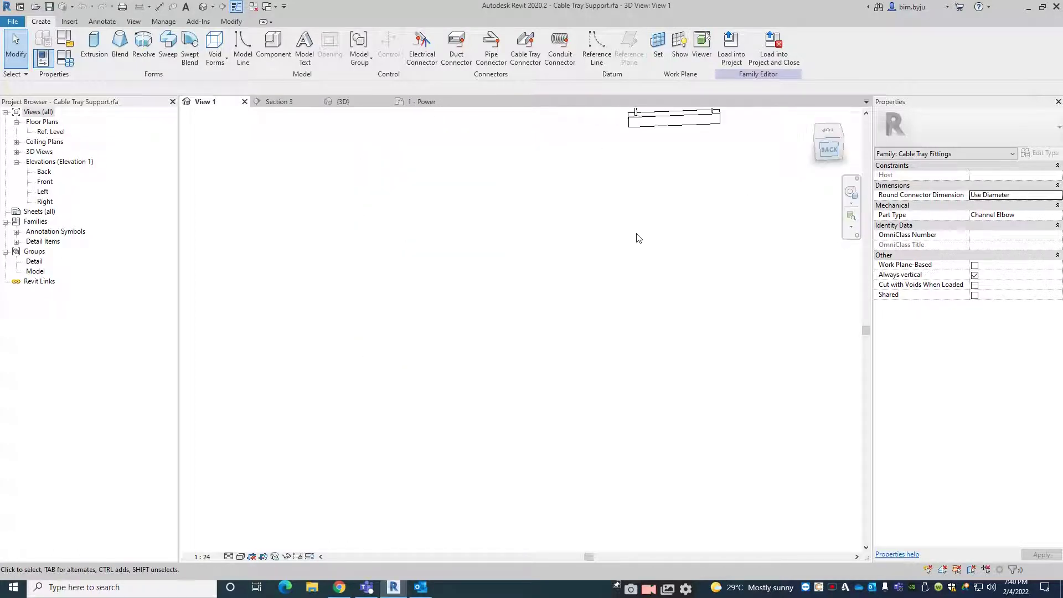
Step: Fit and center the ladder, then select its vertical rail extrusion
{"action": "middle_click", "coordinate": [535, 276]}
{"action": "middle_click", "coordinate": [535, 276]}
{"action": "middle_click_drag", "start_coordinate": [556, 314], "coordinate": [487, 236]}
{"action": "scroll", "coordinate": [431, 344], "scroll_direction": "down", "scroll_amount": 2}
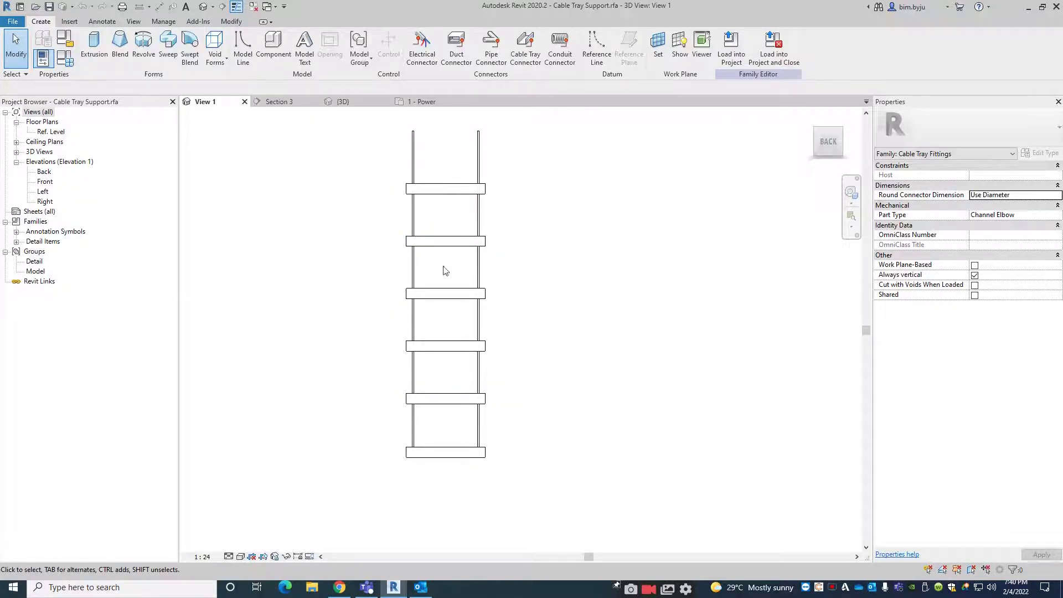
{"action": "left_click", "coordinate": [479, 221]}
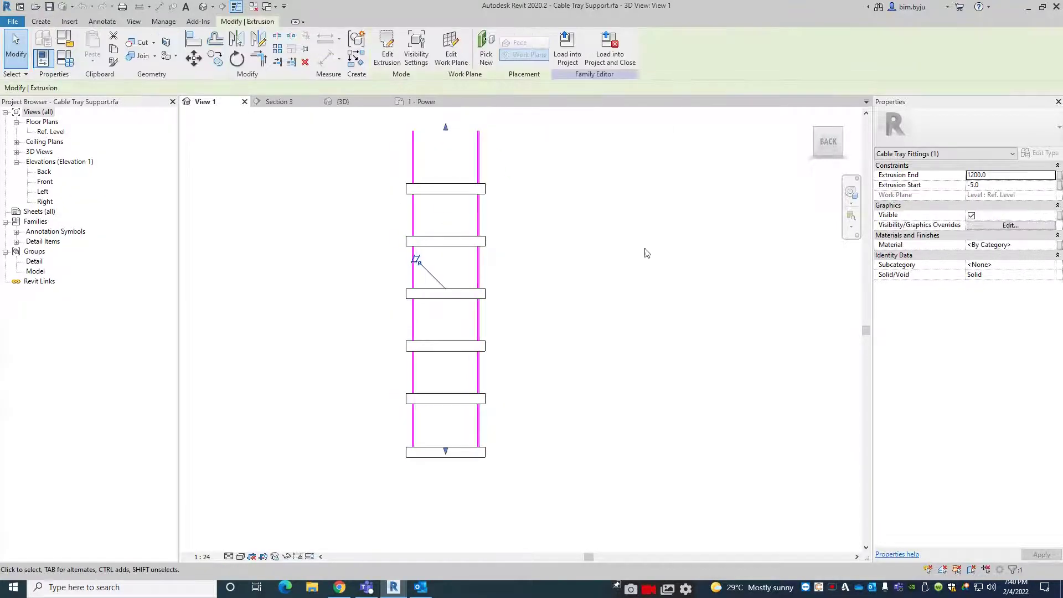
Step: In the family's Ref. Level plan, hide the selected extrusion and select the bottom edge
{"action": "double_click", "coordinate": [51, 132]}
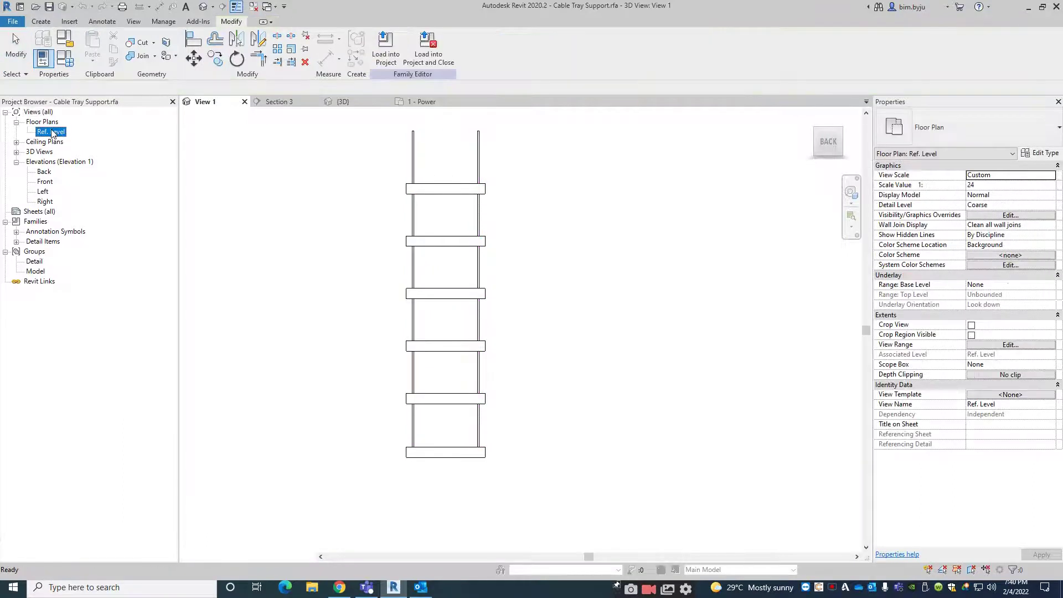
{"action": "key", "text": "Delete"}
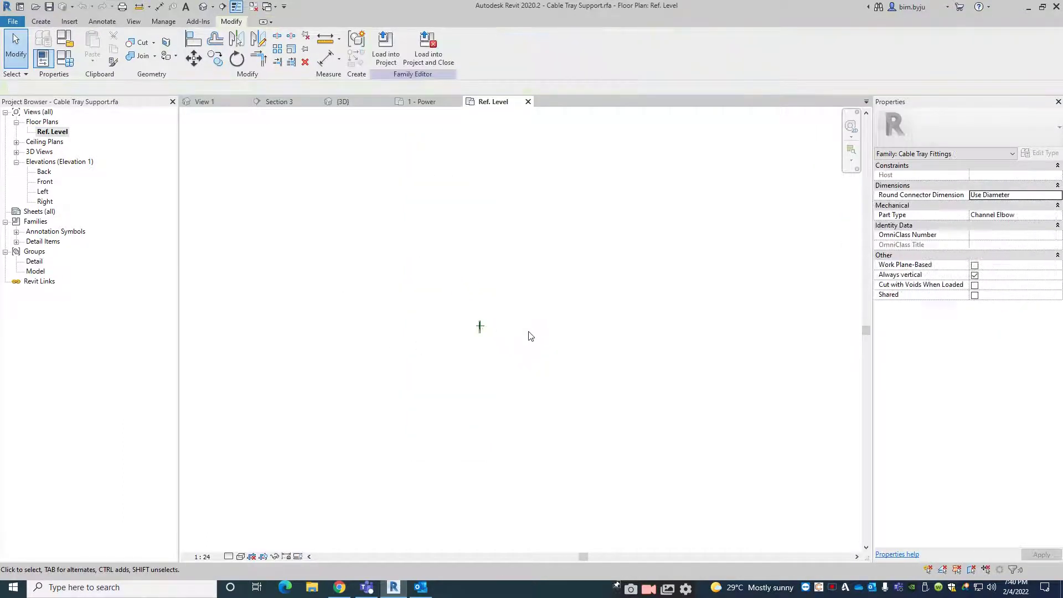
{"action": "scroll", "coordinate": [449, 326], "scroll_direction": "up", "scroll_amount": 10}
{"action": "scroll", "coordinate": [410, 313], "scroll_direction": "up", "scroll_amount": 2}
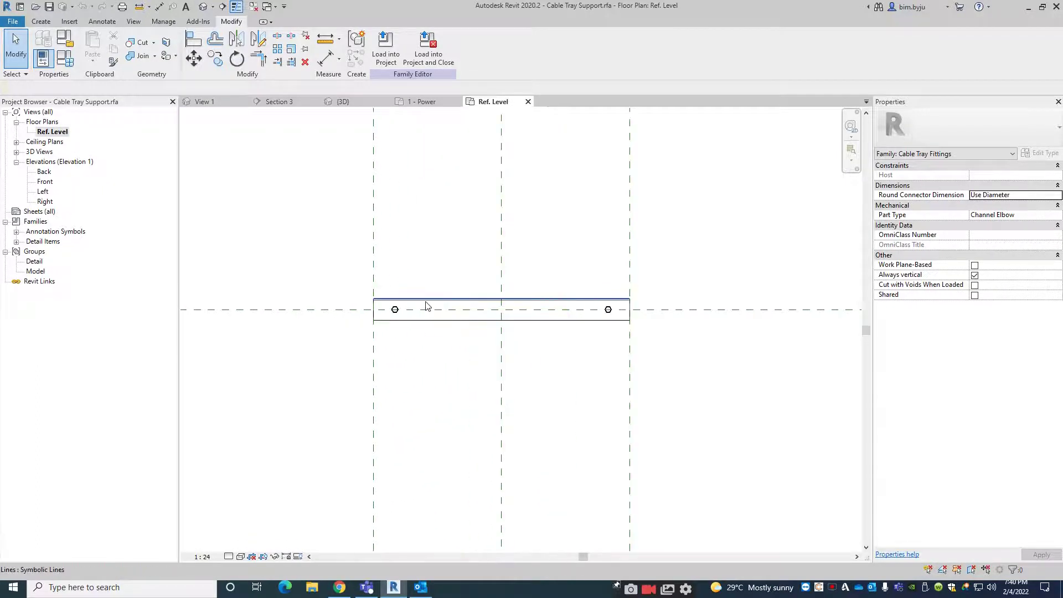
{"action": "left_click", "coordinate": [418, 320]}
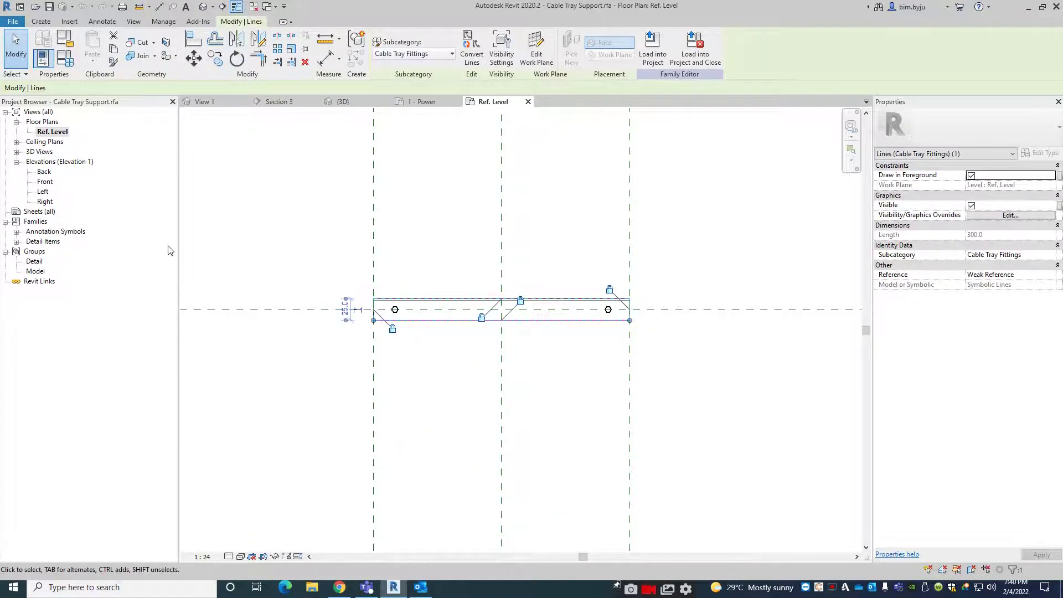
Step: Open the family's Left elevation, then its Back elevation
{"action": "double_click", "coordinate": [43, 192]}
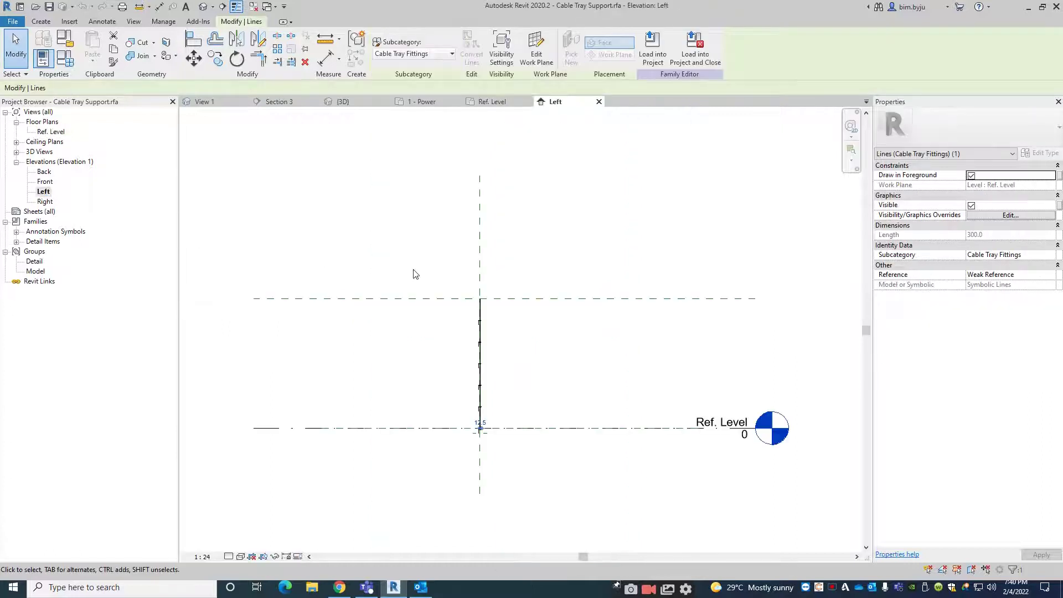
{"action": "scroll", "coordinate": [527, 431], "scroll_direction": "up", "scroll_amount": 3}
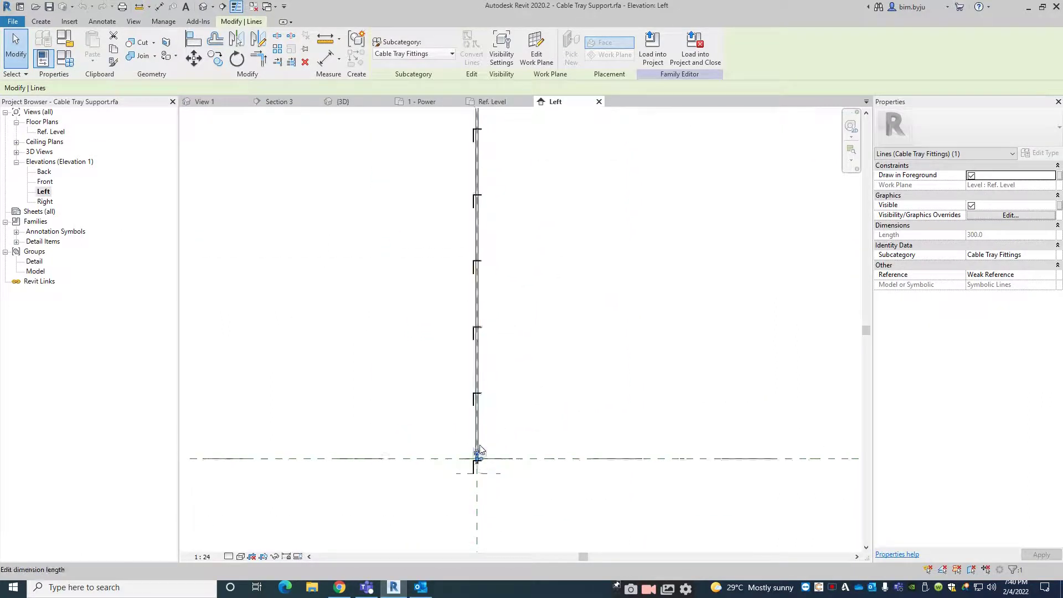
{"action": "scroll", "coordinate": [429, 370], "scroll_direction": "down", "scroll_amount": 1}
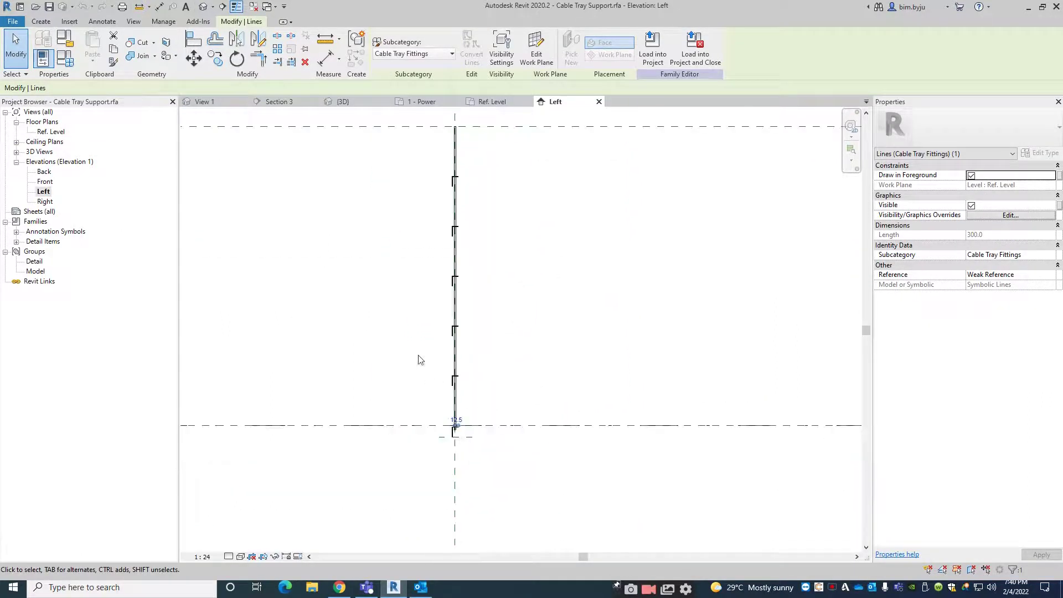
{"action": "double_click", "coordinate": [45, 172]}
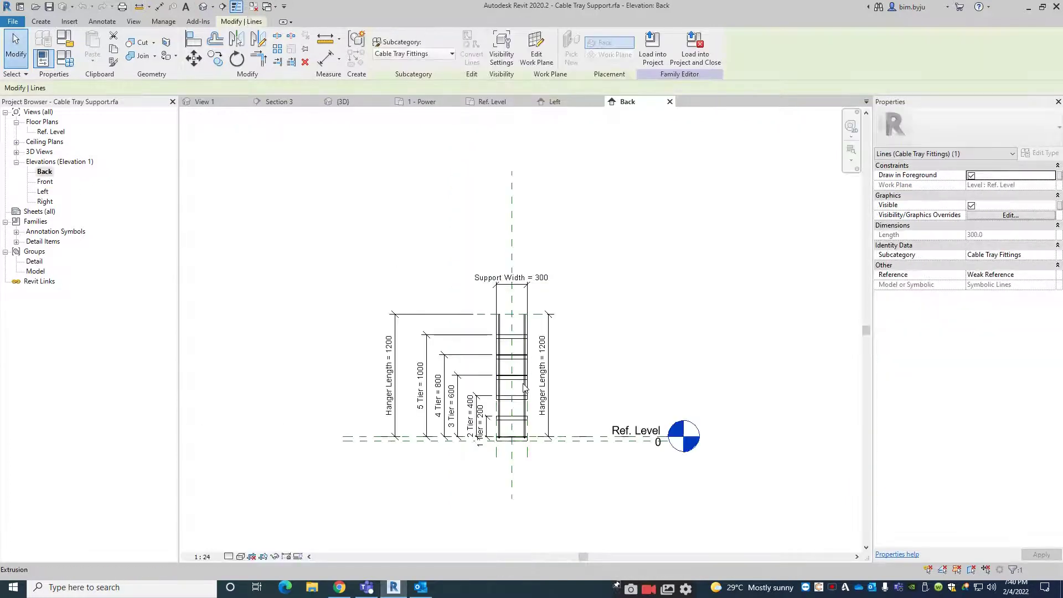
Step: Load the Cable Tray Support family into REVIT-2019-elec and select the existing support in Section 3
{"action": "scroll", "coordinate": [636, 424], "scroll_direction": "up", "scroll_amount": 1}
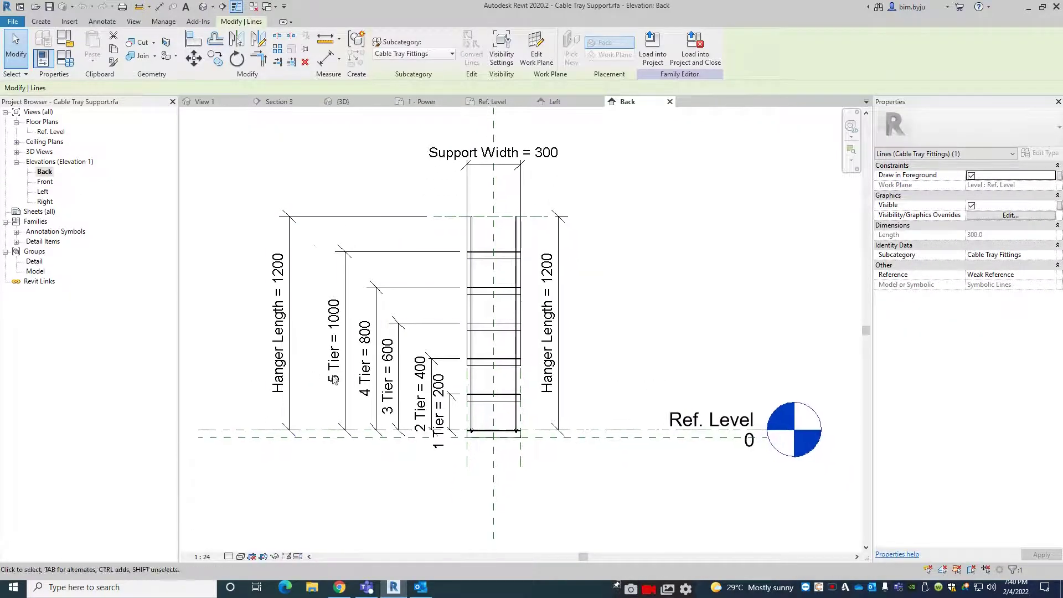
{"action": "scroll", "coordinate": [481, 432], "scroll_direction": "up", "scroll_amount": 2}
{"action": "scroll", "coordinate": [519, 418], "scroll_direction": "down", "scroll_amount": 2}
{"action": "scroll", "coordinate": [553, 424], "scroll_direction": "down", "scroll_amount": 1}
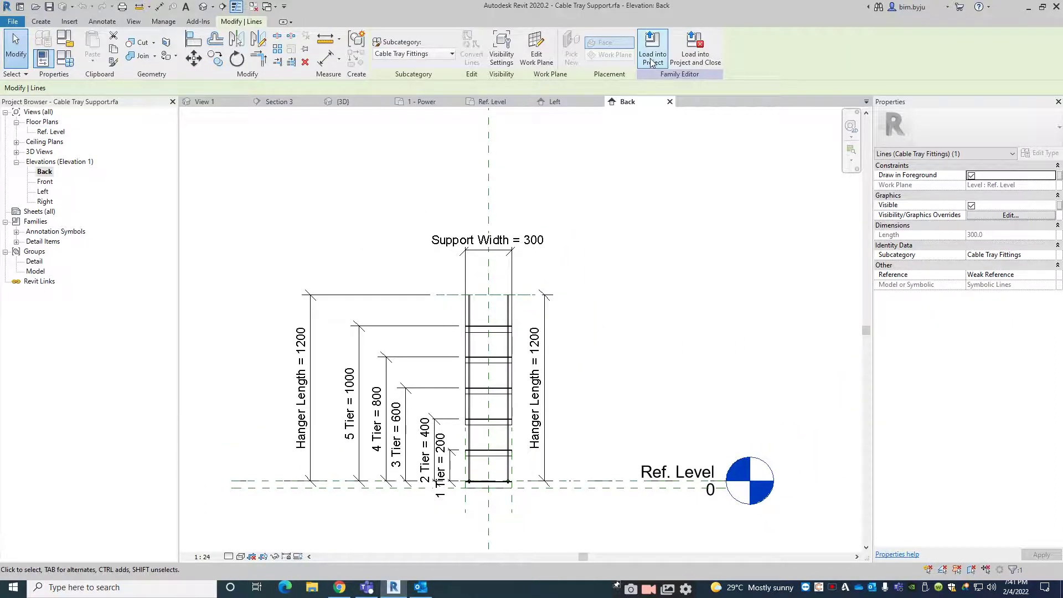
{"action": "left_click", "coordinate": [651, 61]}
{"action": "scroll", "coordinate": [403, 332], "scroll_direction": "down", "scroll_amount": 2}
{"action": "scroll", "coordinate": [388, 302], "scroll_direction": "up", "scroll_amount": 3}
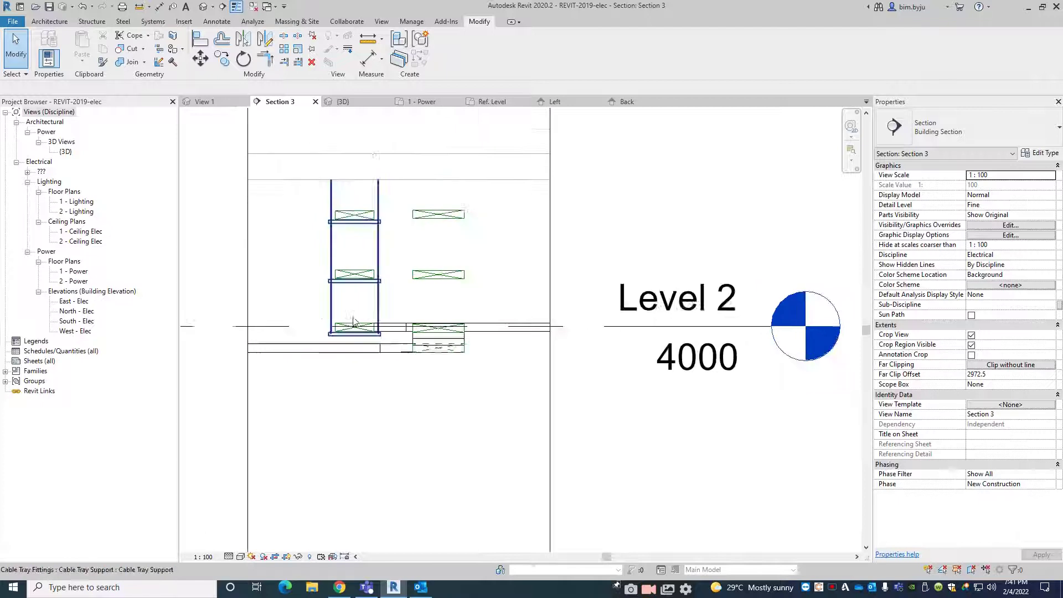
{"action": "left_click", "coordinate": [389, 302]}
Step: Delete the existing support from Section 3 and tile the open views
{"action": "key", "text": "Delete"}
{"action": "middle_click_drag", "start_coordinate": [387, 302], "coordinate": [406, 370]}
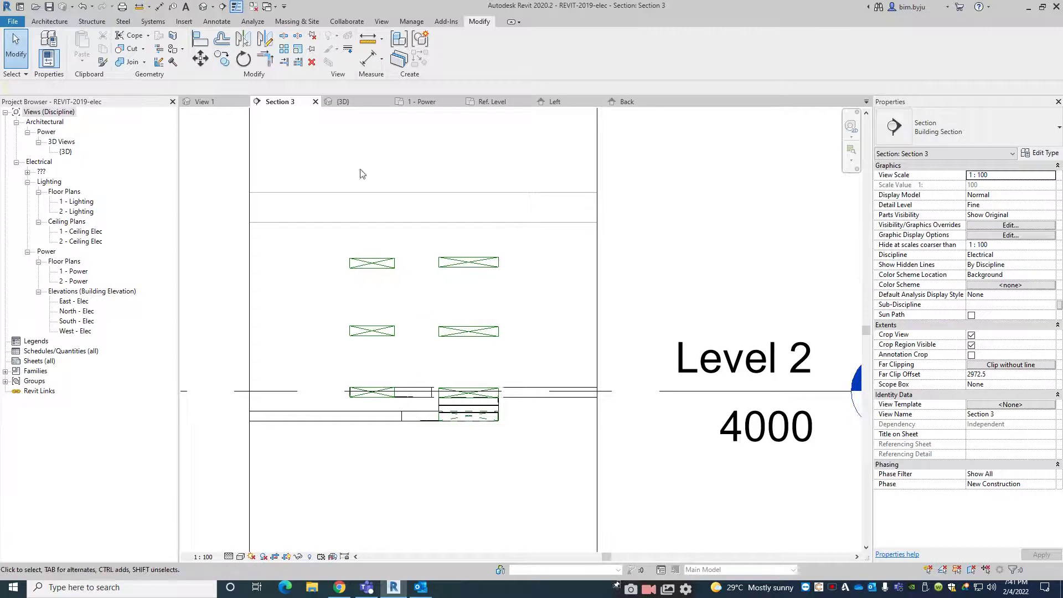
{"action": "key", "text": "w"}
{"action": "key", "text": "t"}
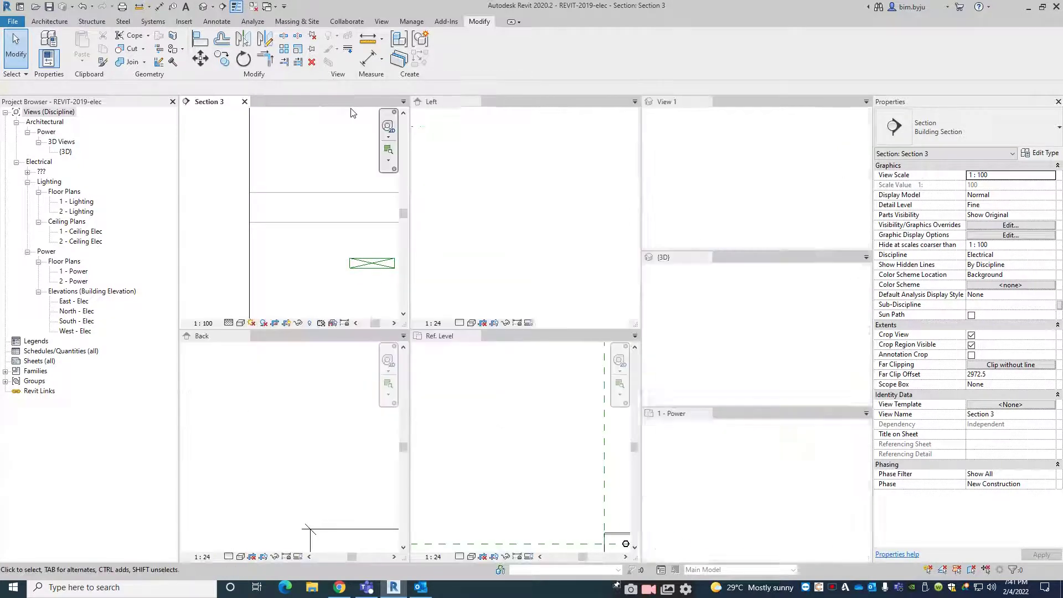
{"action": "scroll", "coordinate": [247, 409], "scroll_direction": "down", "scroll_amount": 5}
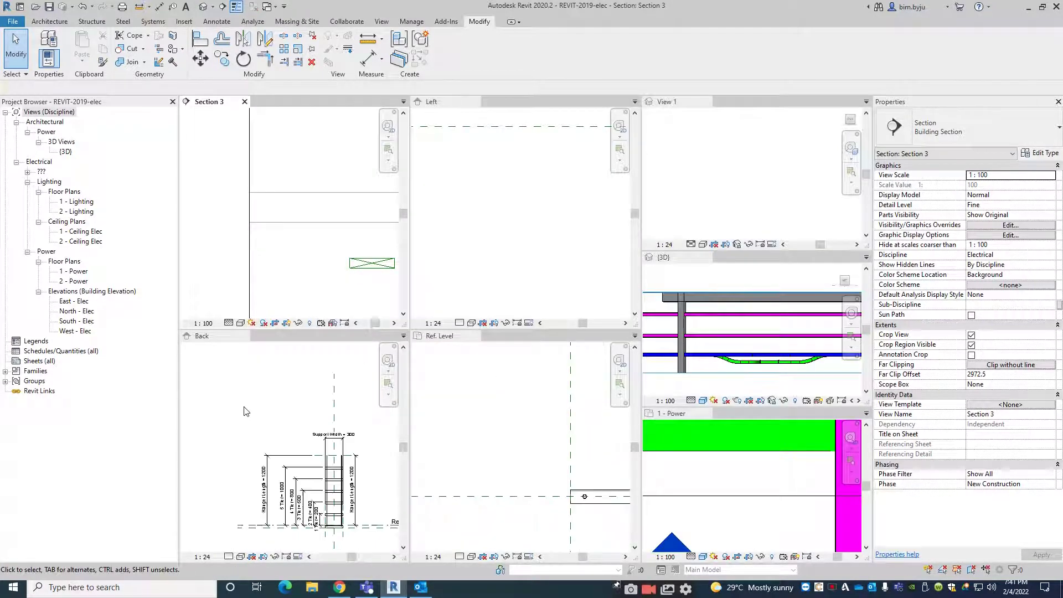
Step: Close the family's Back and Ref. Level views, then re-tile with the Left elevation active
{"action": "left_click", "coordinate": [244, 337]}
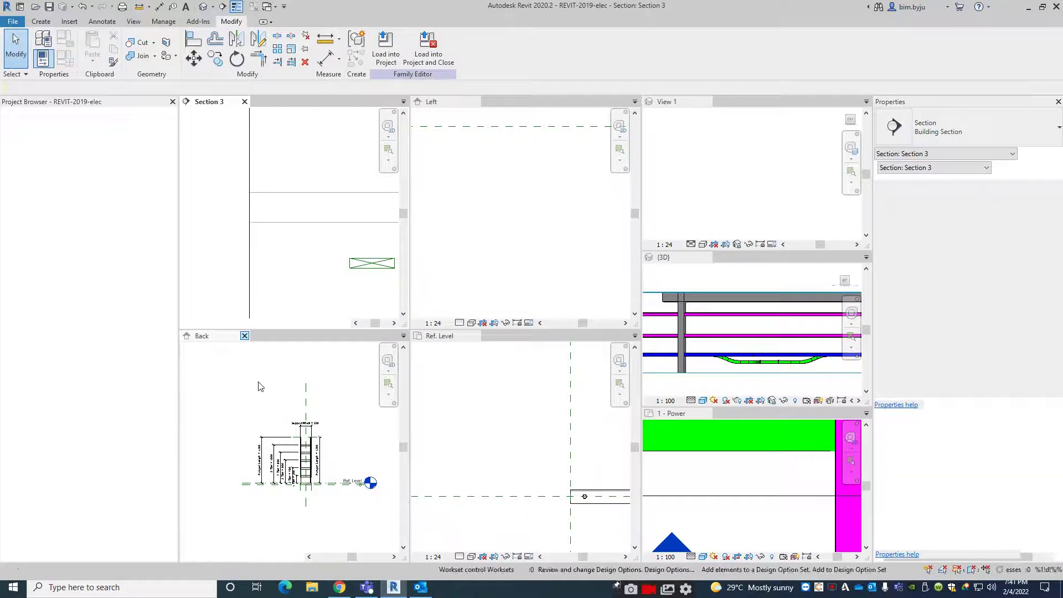
{"action": "scroll", "coordinate": [283, 388], "scroll_direction": "down", "scroll_amount": 2}
{"action": "scroll", "coordinate": [282, 388], "scroll_direction": "down", "scroll_amount": 2}
{"action": "left_click", "coordinate": [462, 393]}
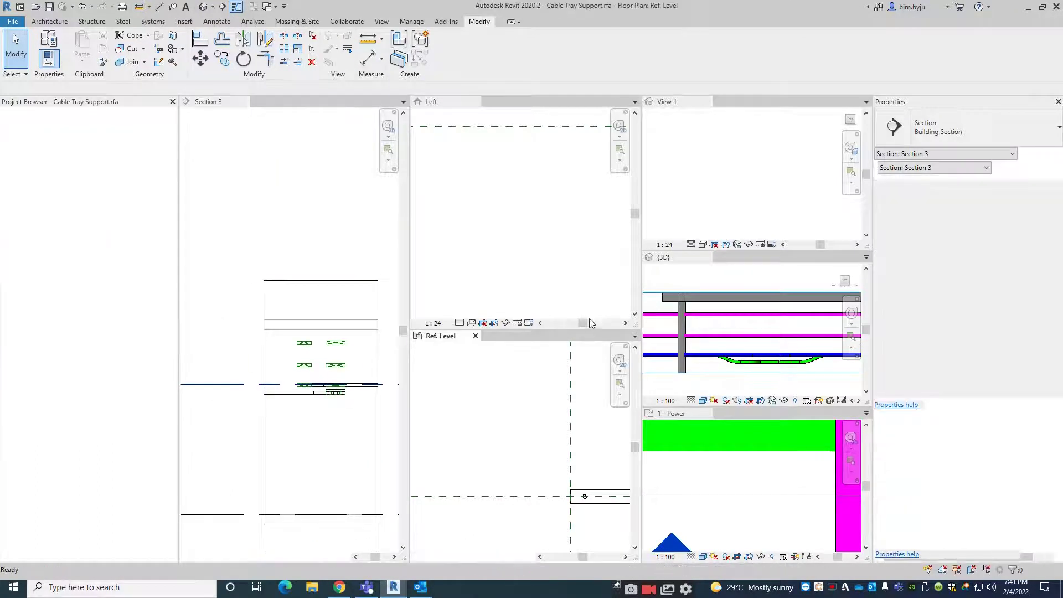
{"action": "left_click", "coordinate": [475, 337]}
{"action": "left_click", "coordinate": [504, 396]}
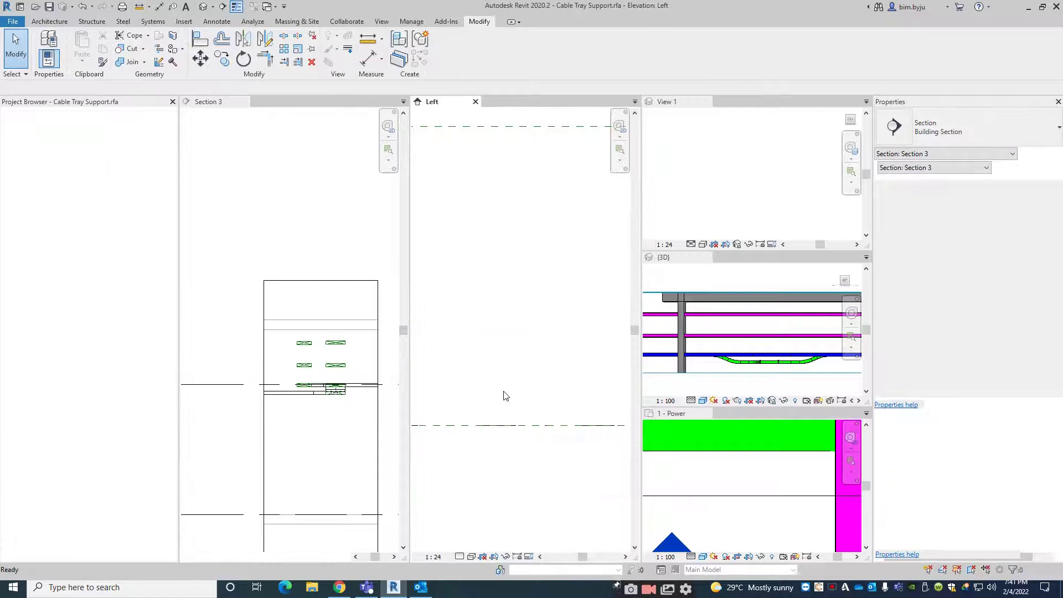
{"action": "key", "text": "w"}
{"action": "key", "text": "t"}
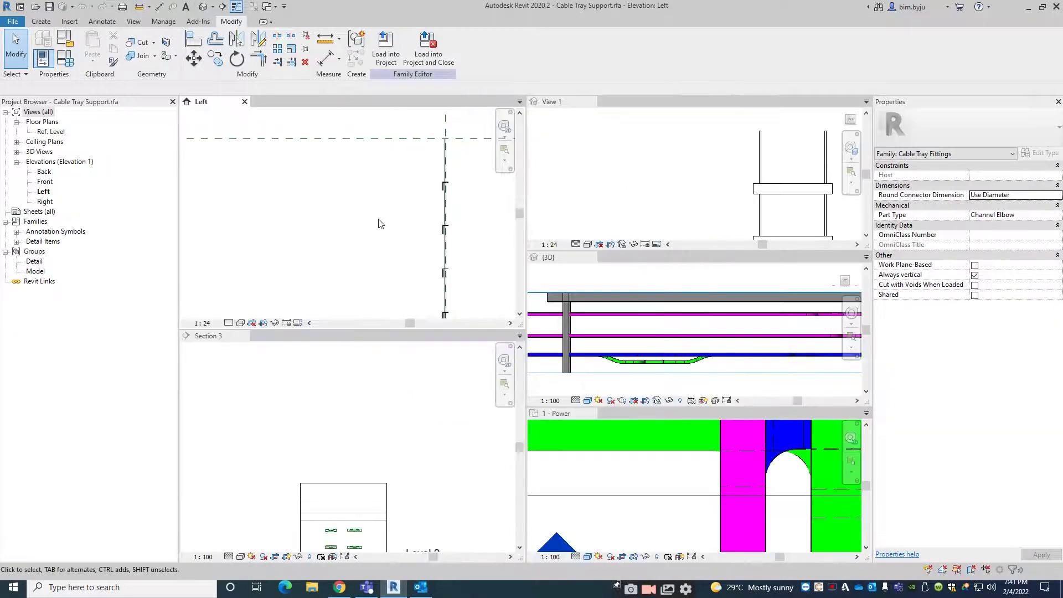
Step: Close the family's Left elevation and 3D View 1, declining to save the family
{"action": "left_click", "coordinate": [244, 102]}
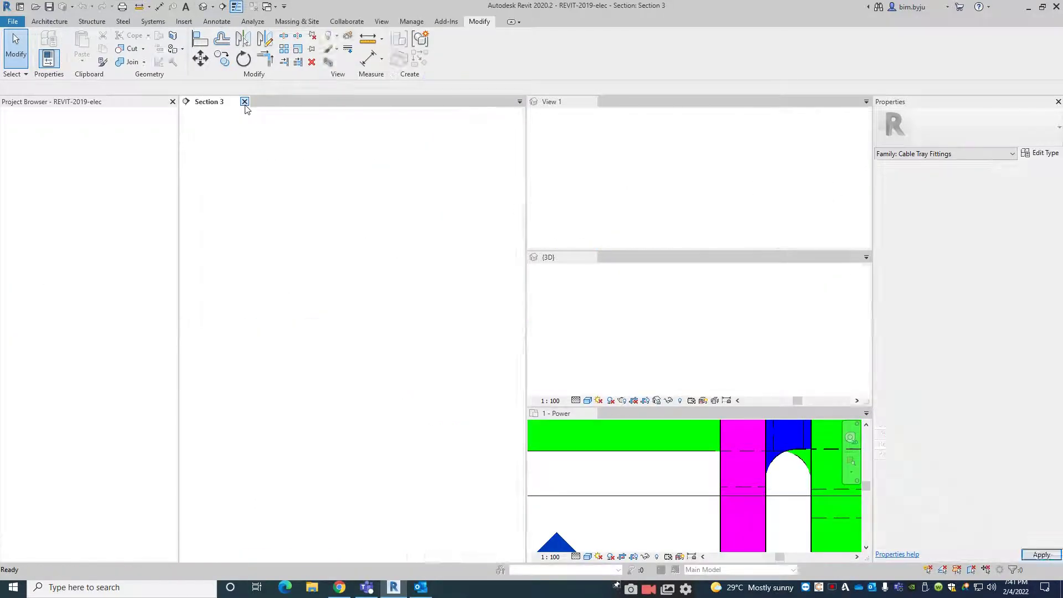
{"action": "scroll", "coordinate": [768, 441], "scroll_direction": "down", "scroll_amount": 8}
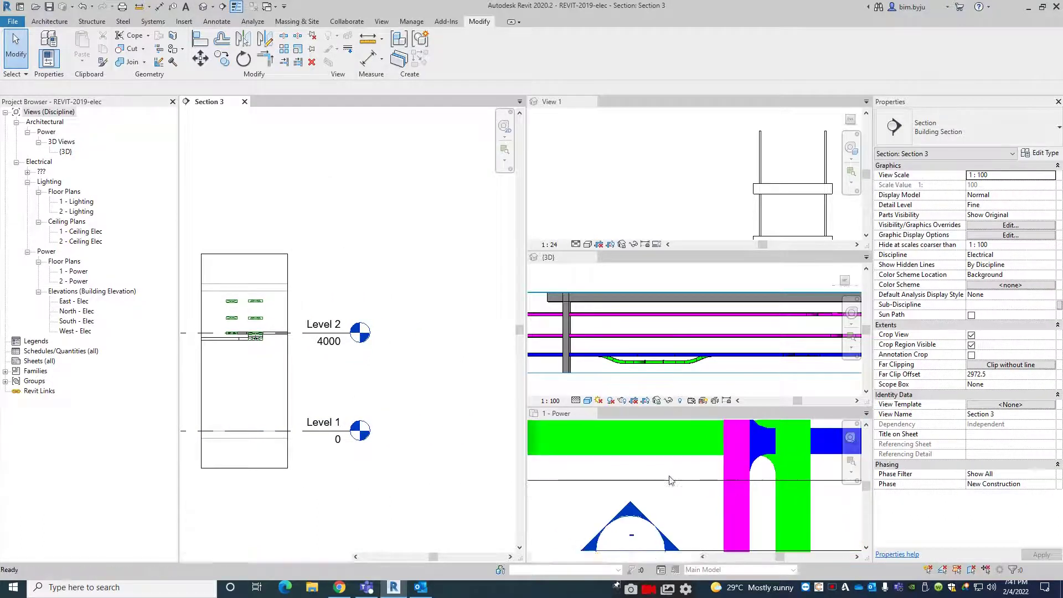
{"action": "scroll", "coordinate": [725, 504], "scroll_direction": "up", "scroll_amount": 3}
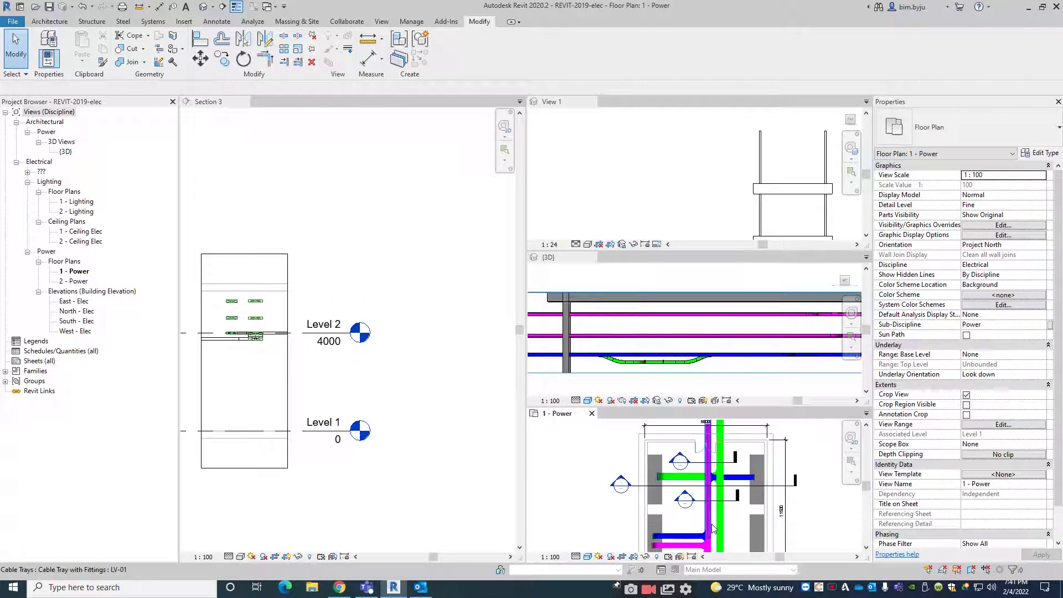
{"action": "scroll", "coordinate": [692, 481], "scroll_direction": "up", "scroll_amount": 3}
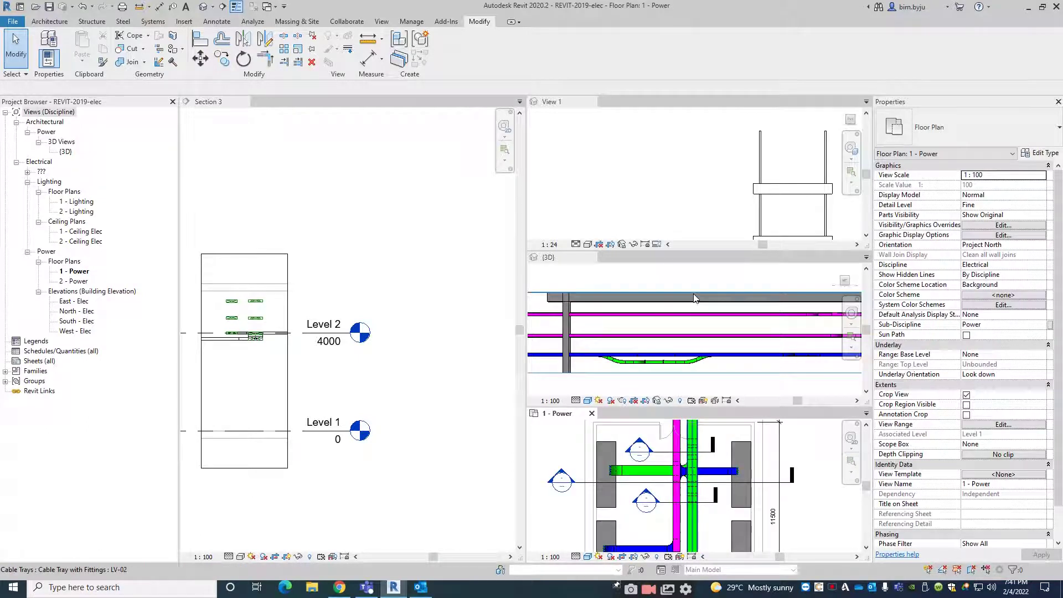
{"action": "scroll", "coordinate": [723, 350], "scroll_direction": "down", "scroll_amount": 1}
{"action": "scroll", "coordinate": [688, 190], "scroll_direction": "down", "scroll_amount": 5}
{"action": "left_click", "coordinate": [591, 102]}
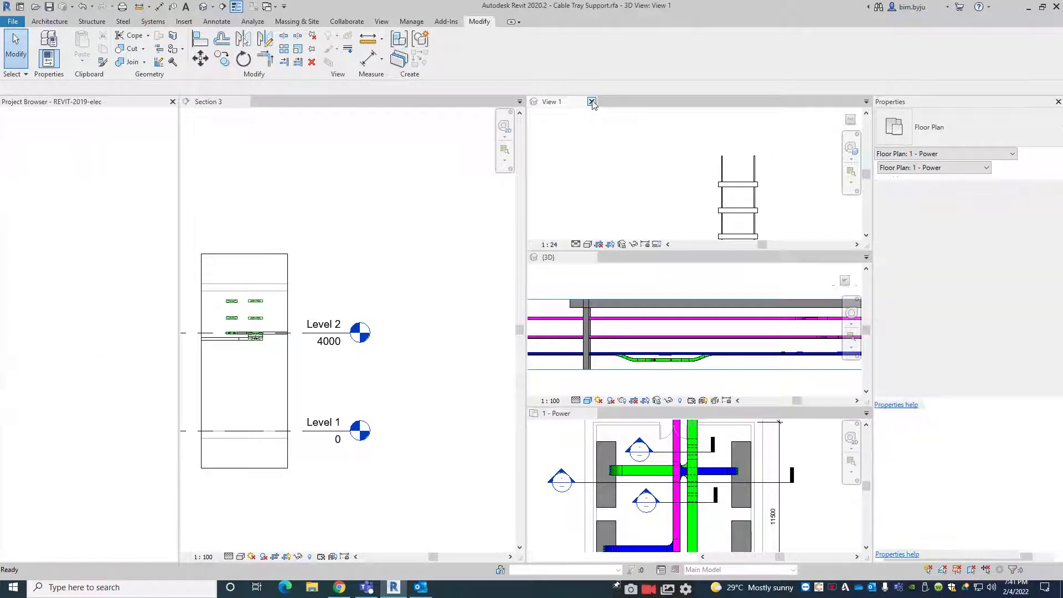
{"action": "left_click", "coordinate": [555, 301]}
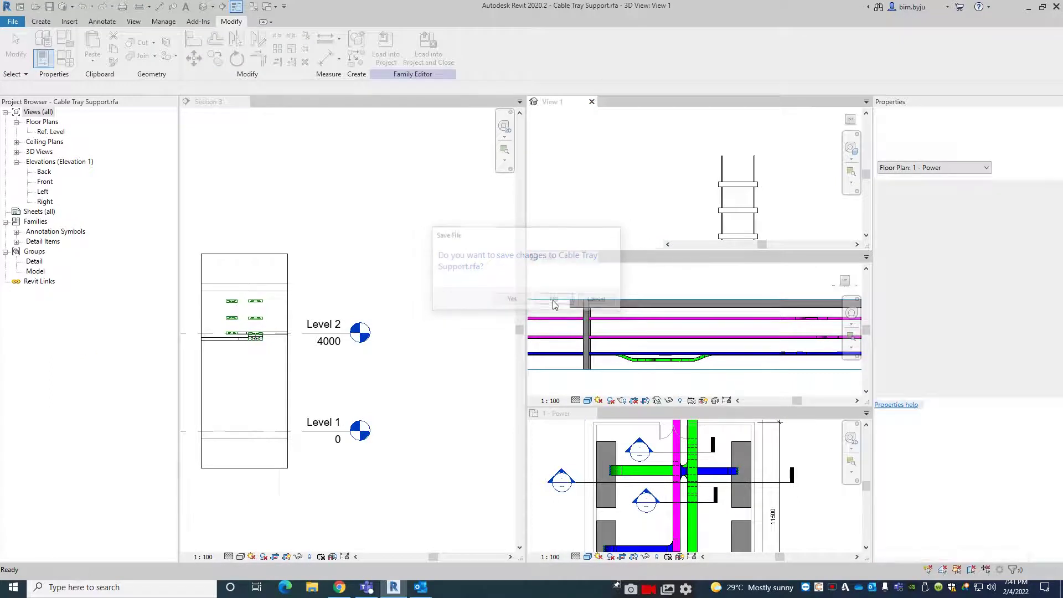
{"action": "scroll", "coordinate": [441, 381], "scroll_direction": "down", "scroll_amount": 1}
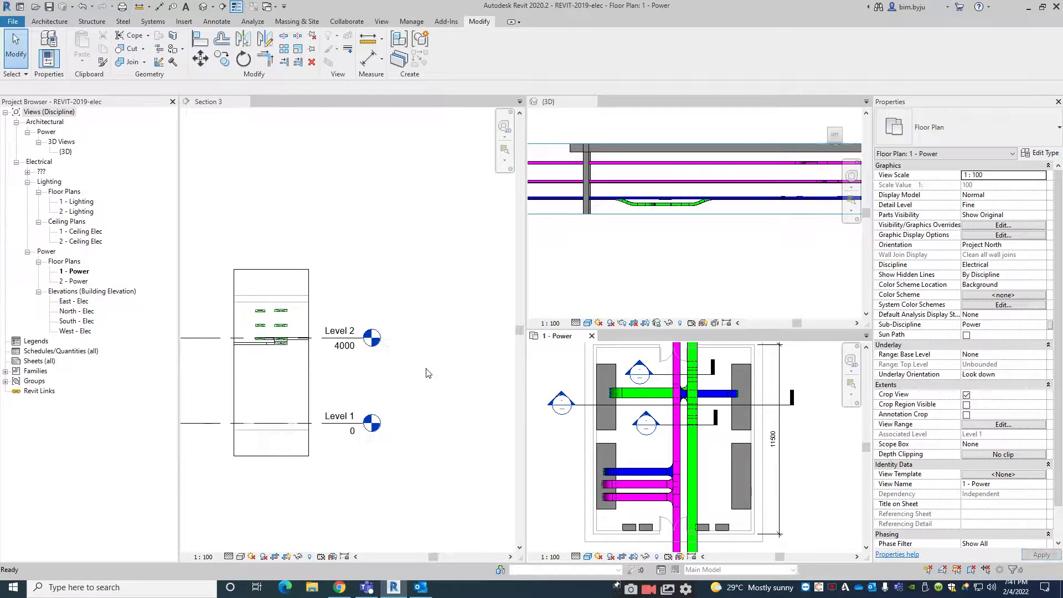
Step: Open the Section 3 view from its section marker
{"action": "scroll", "coordinate": [708, 429], "scroll_direction": "up", "scroll_amount": 2}
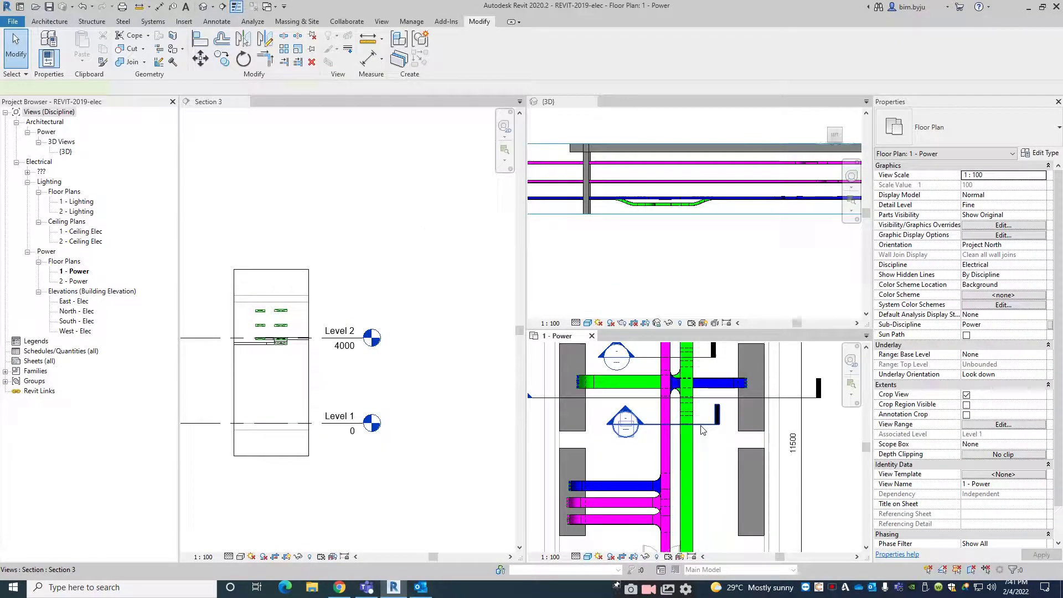
{"action": "right_click", "coordinate": [701, 425]}
{"action": "left_click", "coordinate": [735, 199]}
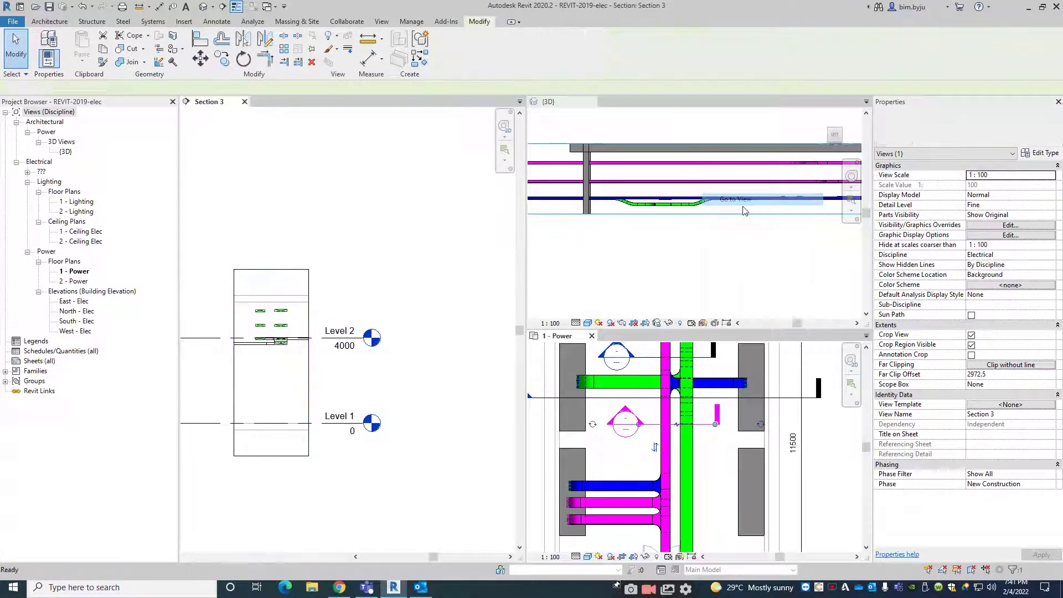
{"action": "scroll", "coordinate": [342, 357], "scroll_direction": "up", "scroll_amount": 5}
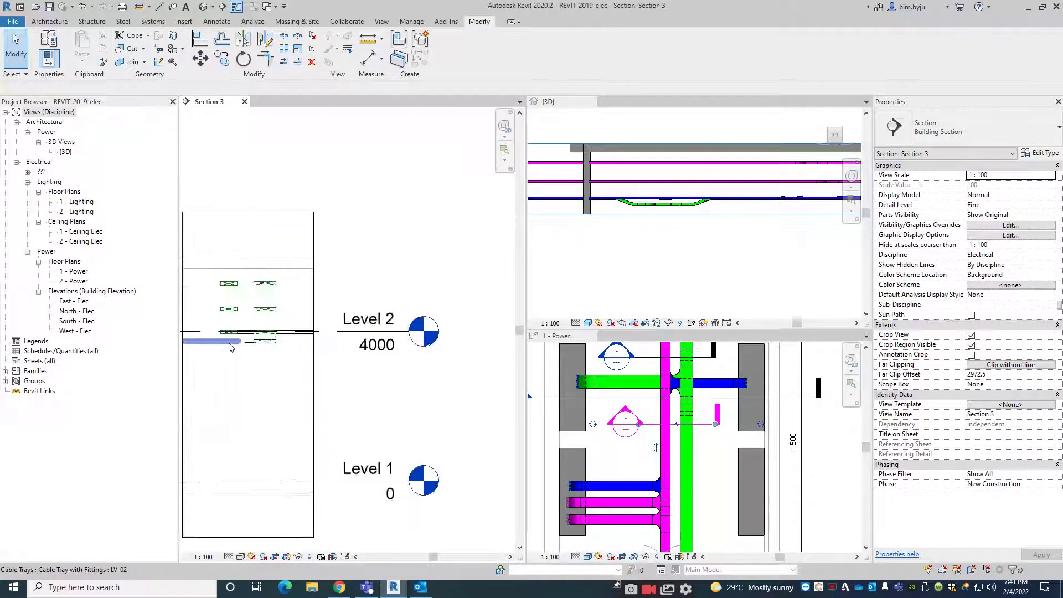
{"action": "scroll", "coordinate": [329, 331], "scroll_direction": "up", "scroll_amount": 2}
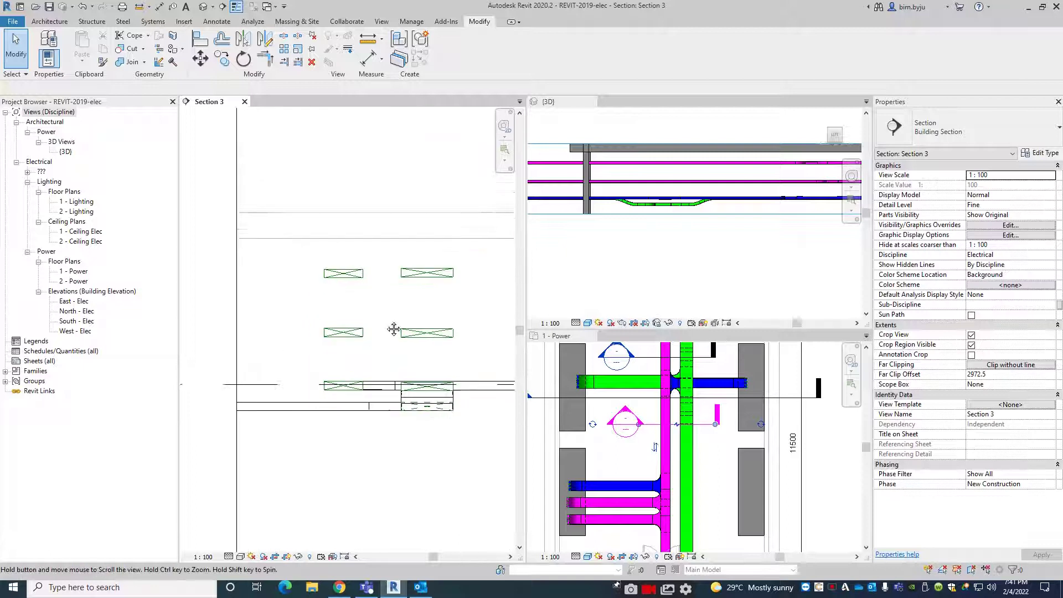
Step: Expand the Project Browser's Families list while switching between the 1 - Power plan and 3D view
{"action": "left_click", "coordinate": [5, 371]}
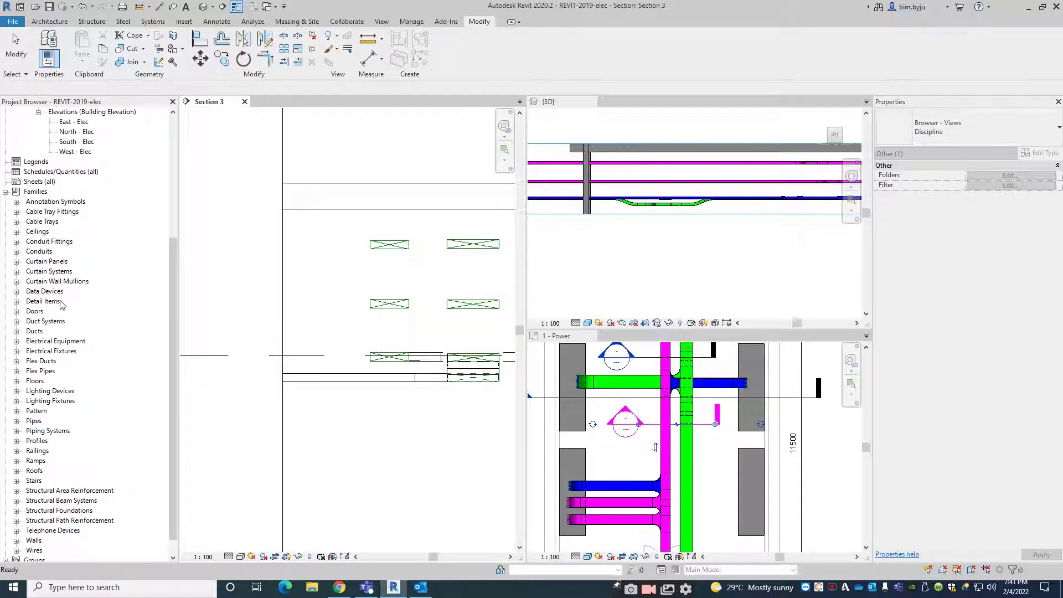
{"action": "scroll", "coordinate": [74, 427], "scroll_direction": "down", "scroll_amount": 1}
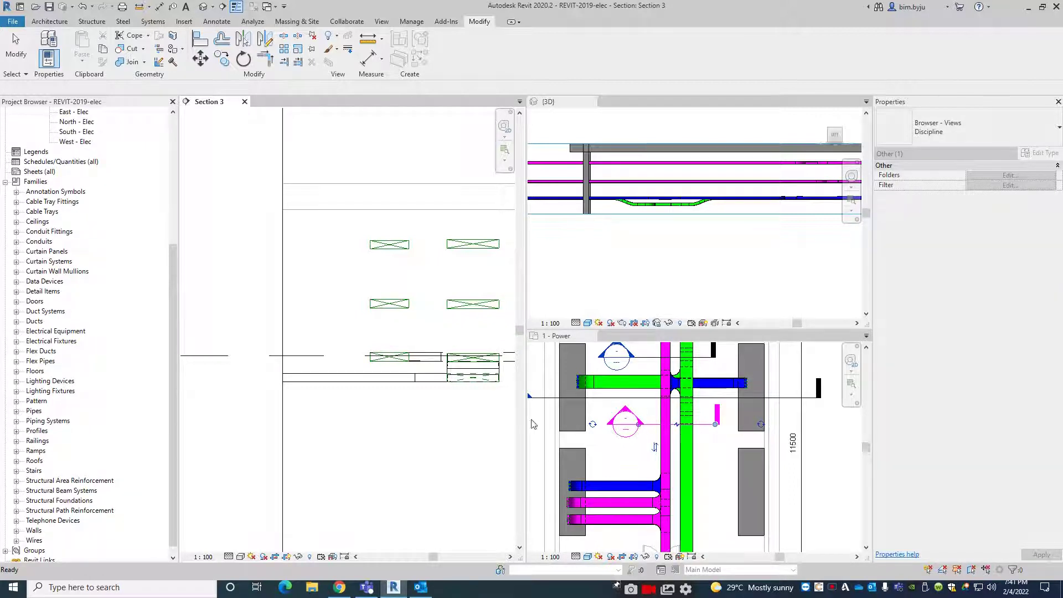
{"action": "left_click", "coordinate": [721, 400]}
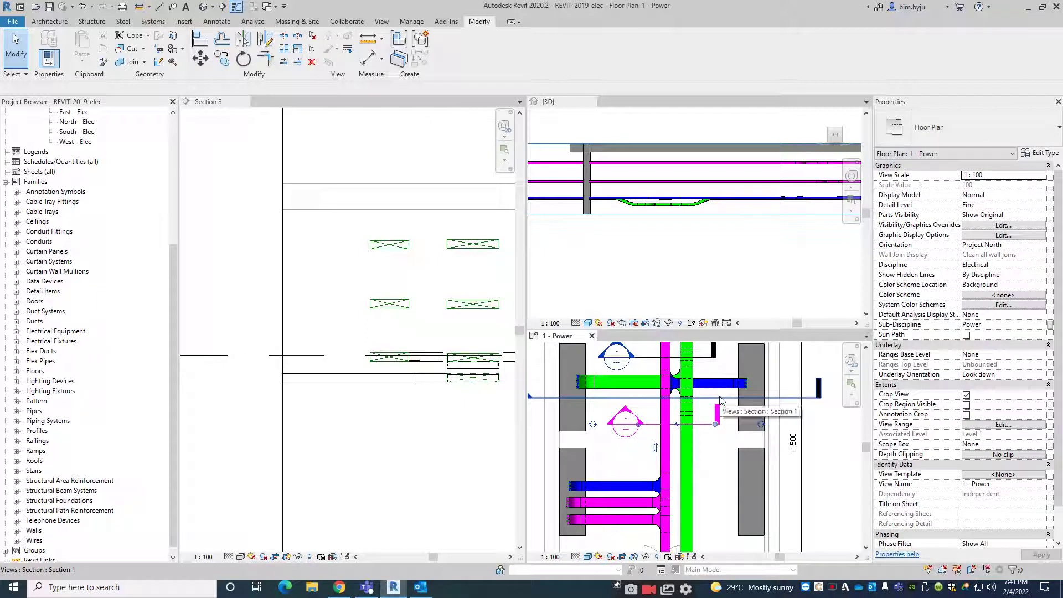
{"action": "left_click", "coordinate": [657, 268]}
{"action": "scroll", "coordinate": [669, 268], "scroll_direction": "down", "scroll_amount": 4}
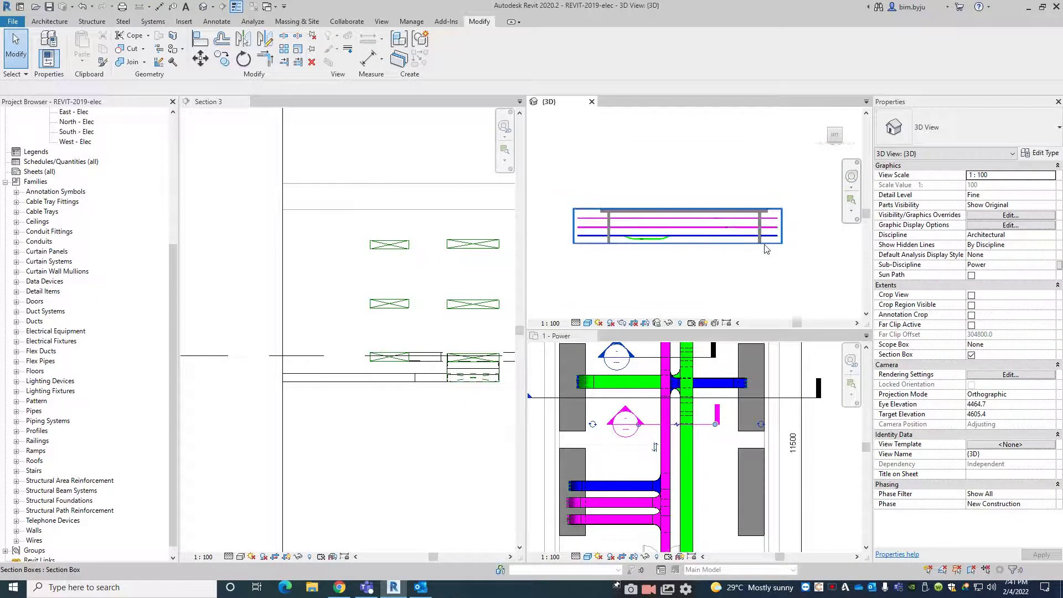
{"action": "scroll", "coordinate": [56, 409], "scroll_direction": "down", "scroll_amount": 1}
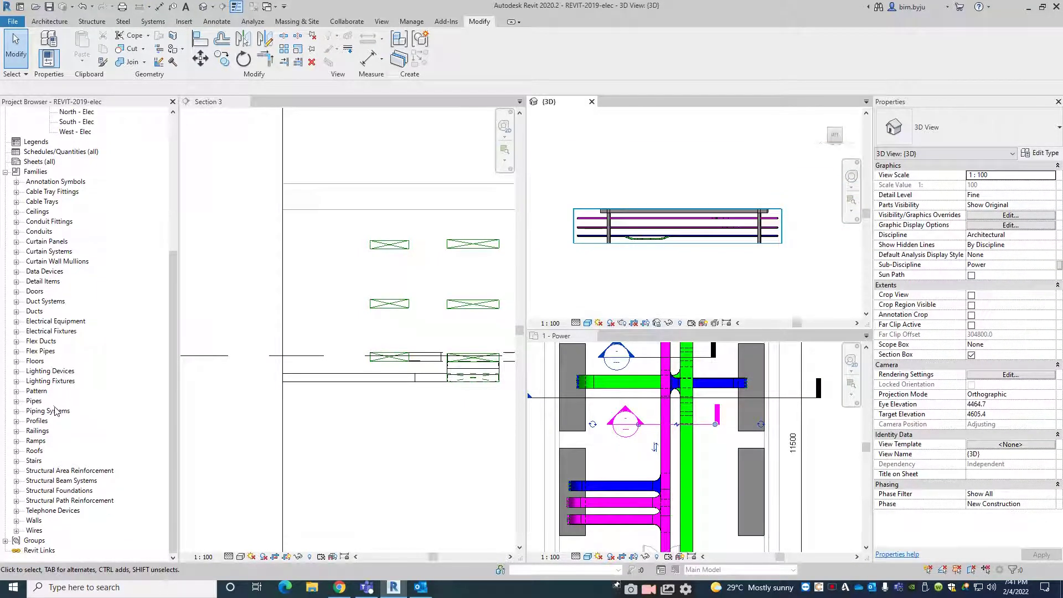
Step: Expand Electrical Fixtures to show M_Duplex Receptacle's GFCI and Standard types, then activate Section 3
{"action": "left_click", "coordinate": [16, 332]}
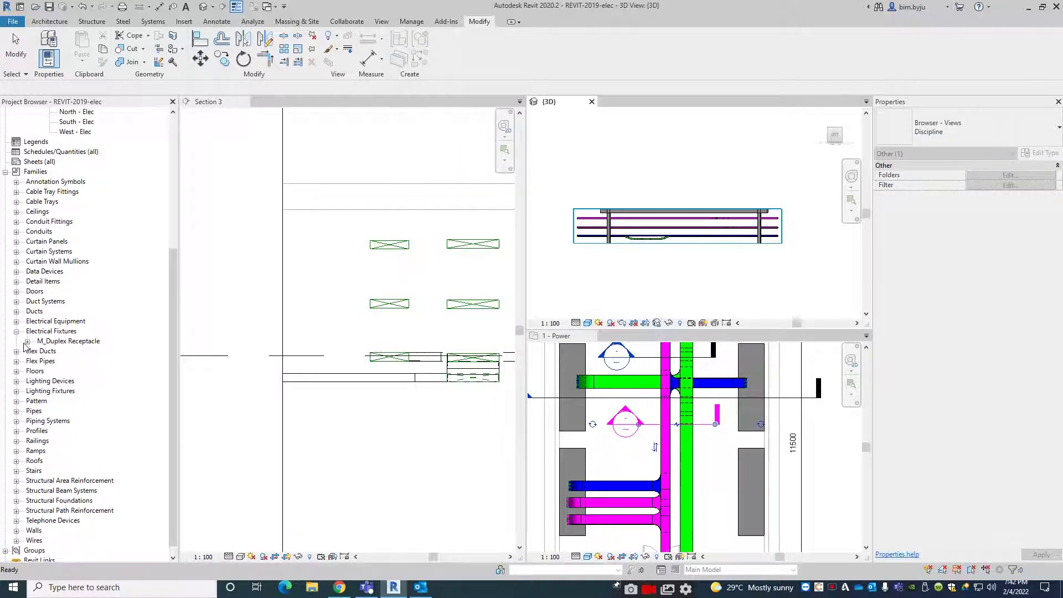
{"action": "left_click", "coordinate": [27, 342]}
{"action": "left_click", "coordinate": [433, 487]}
{"action": "scroll", "coordinate": [429, 476], "scroll_direction": "down", "scroll_amount": 3}
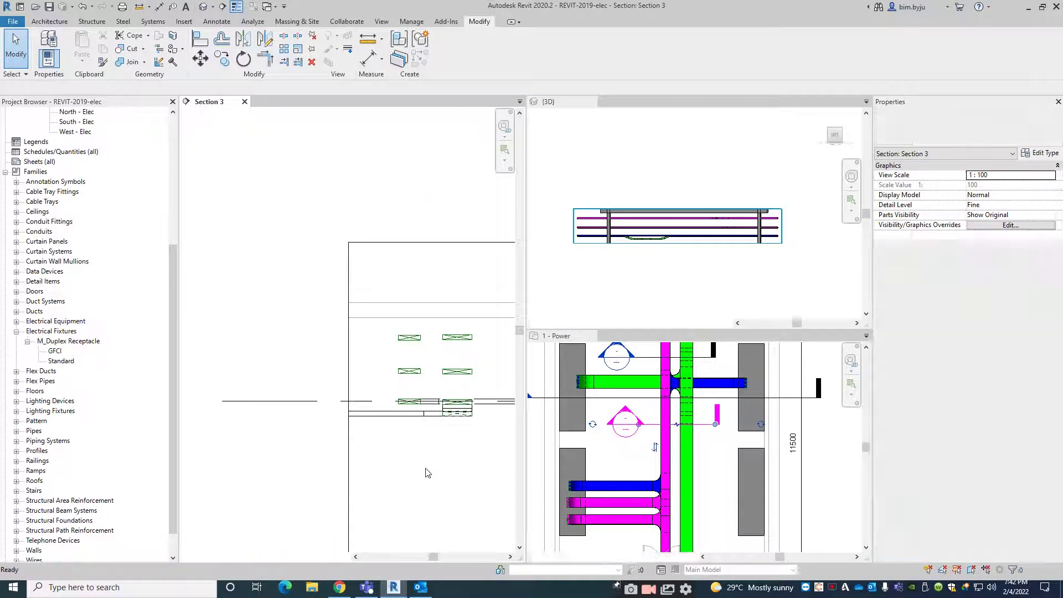
{"action": "scroll", "coordinate": [427, 471], "scroll_direction": "up", "scroll_amount": 2}
{"action": "double_click", "coordinate": [408, 263]}
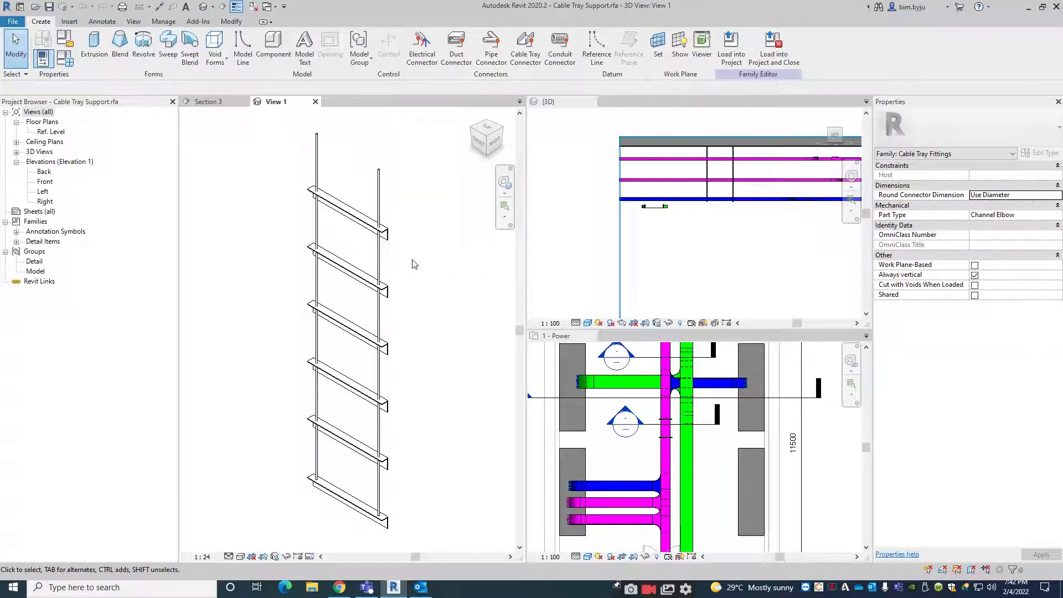
{"action": "left_click", "coordinate": [314, 102]}
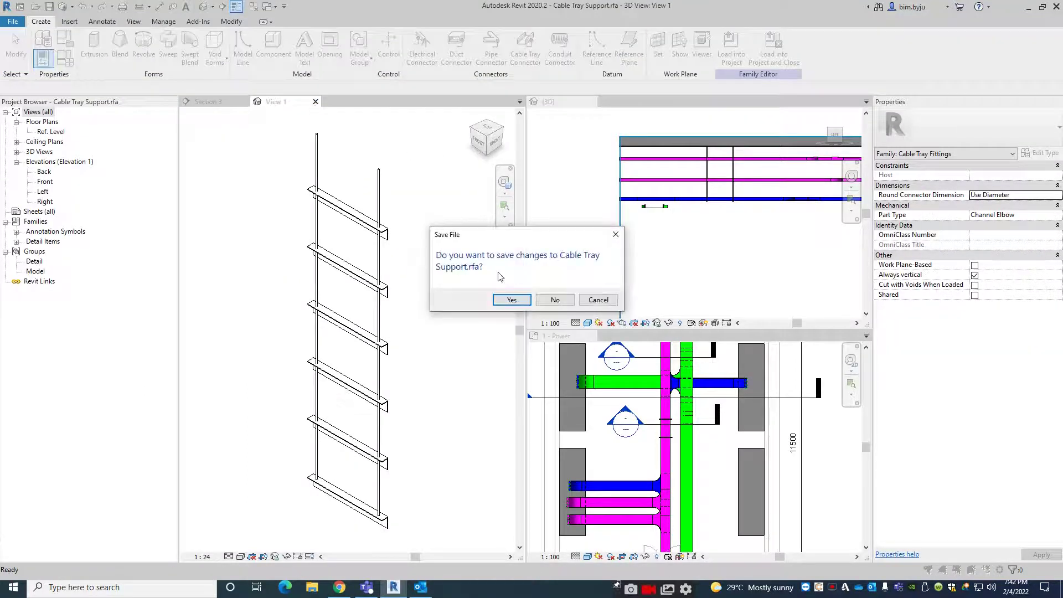
{"action": "left_click", "coordinate": [548, 302]}
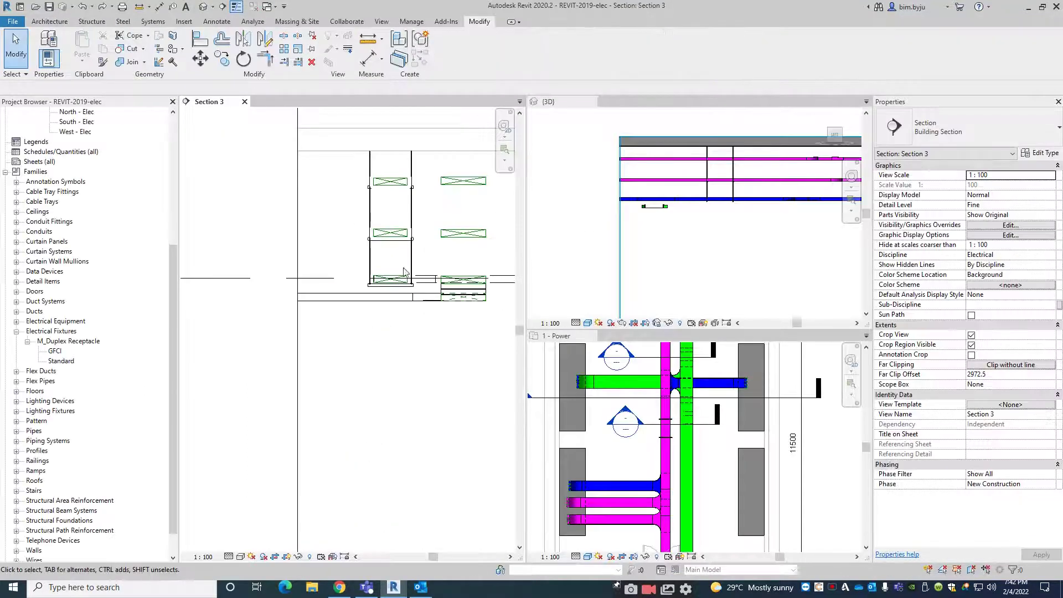
{"action": "left_click", "coordinate": [410, 264]}
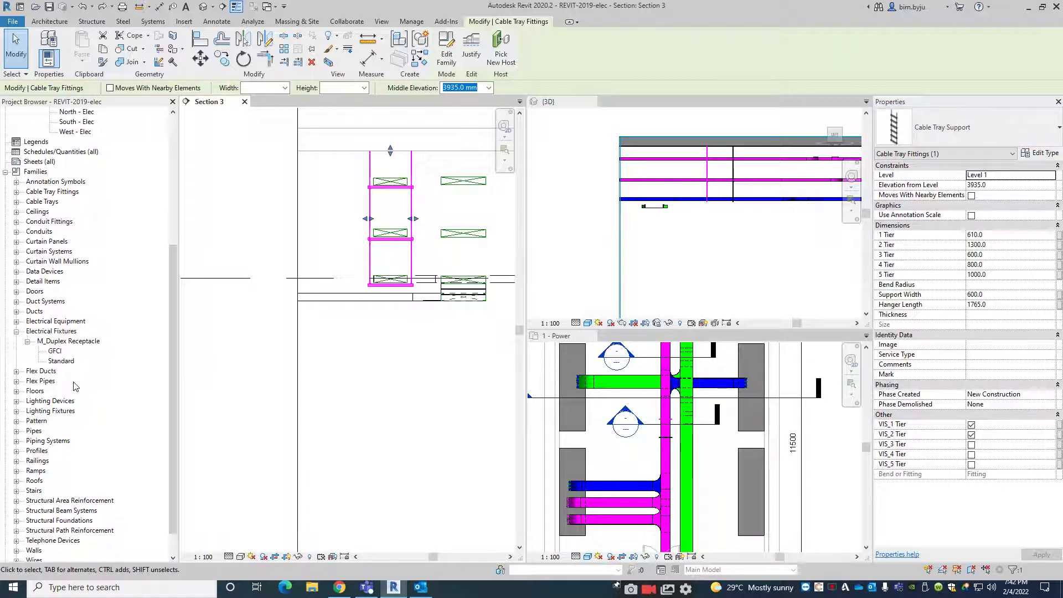
{"action": "scroll", "coordinate": [249, 390], "scroll_direction": "down", "scroll_amount": 1}
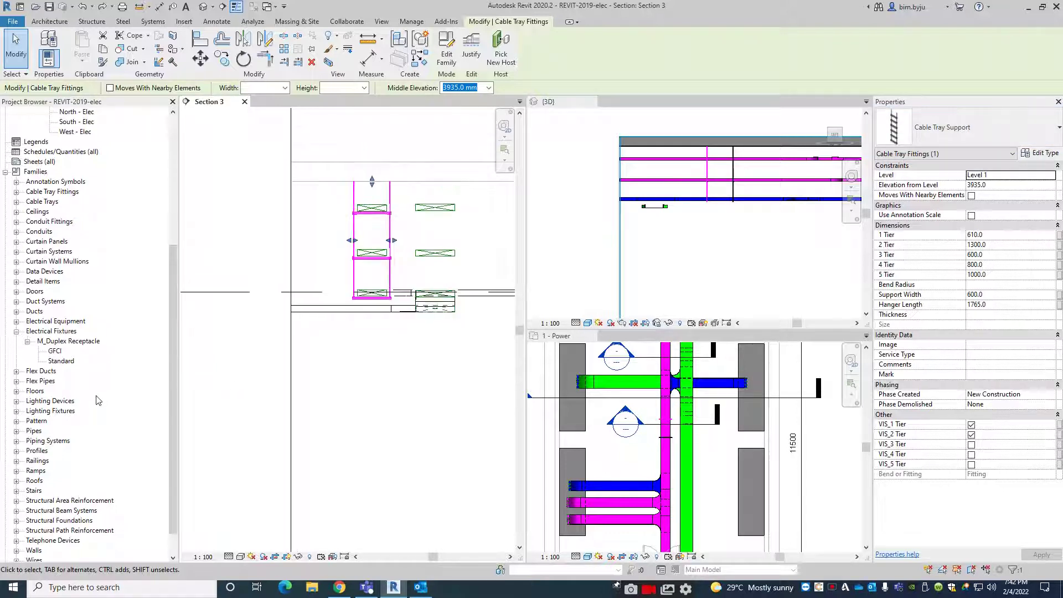
{"action": "scroll", "coordinate": [97, 400], "scroll_direction": "down", "scroll_amount": 3}
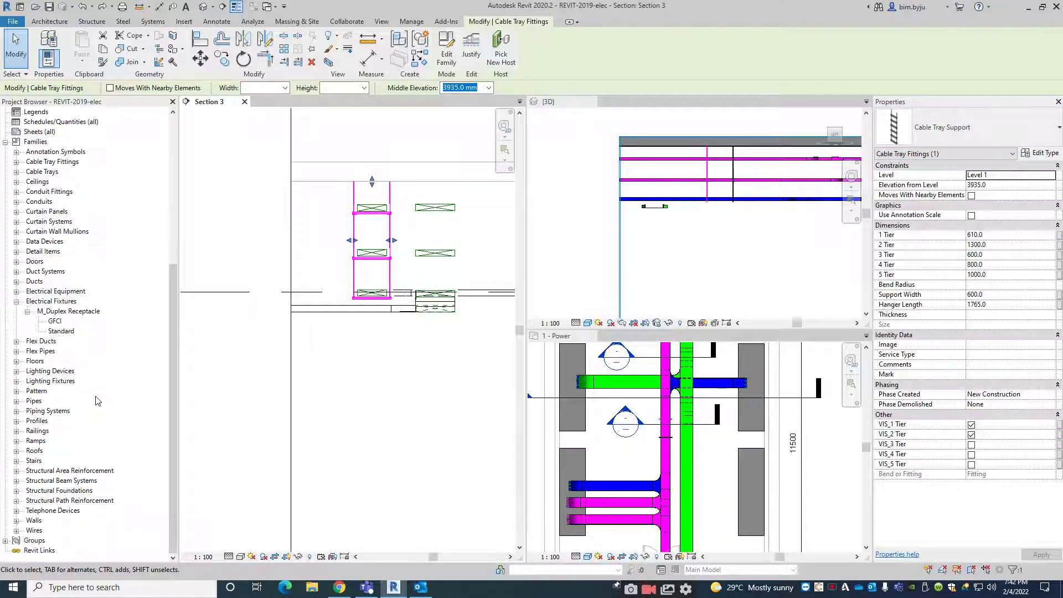
{"action": "left_click", "coordinate": [352, 403]}
{"action": "scroll", "coordinate": [711, 428], "scroll_direction": "up", "scroll_amount": 3}
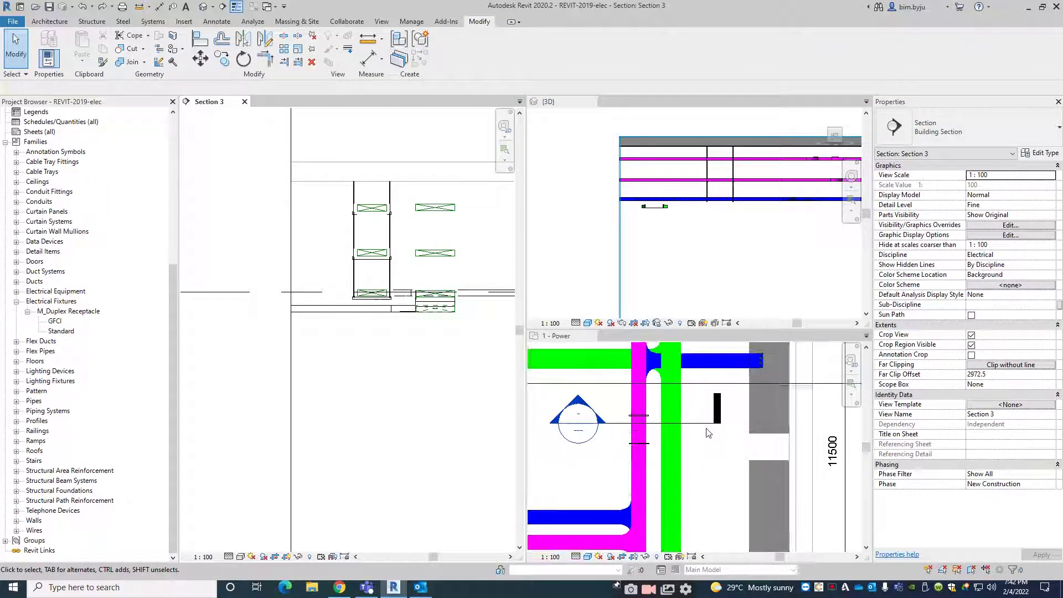
{"action": "left_click", "coordinate": [388, 277]}
Step: Copy the support 900 mm right to sit under the right tray stack
{"action": "key", "text": "m"}
{"action": "key", "text": "v"}
{"action": "left_click", "coordinate": [390, 272]}
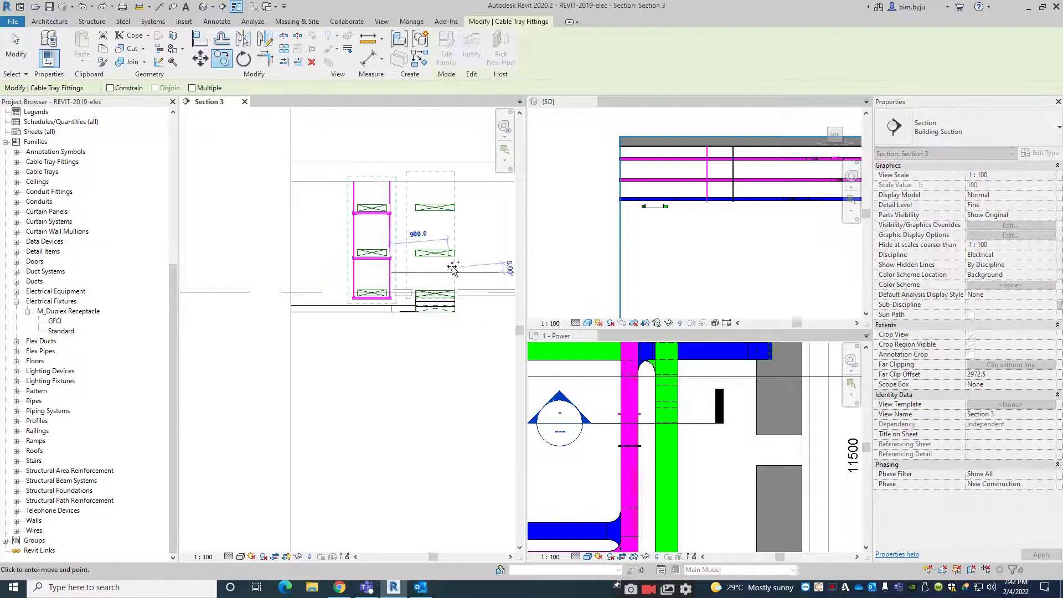
{"action": "left_click", "coordinate": [455, 267]}
{"action": "key", "text": "Escape"}
{"action": "scroll", "coordinate": [457, 287], "scroll_direction": "up", "scroll_amount": 2}
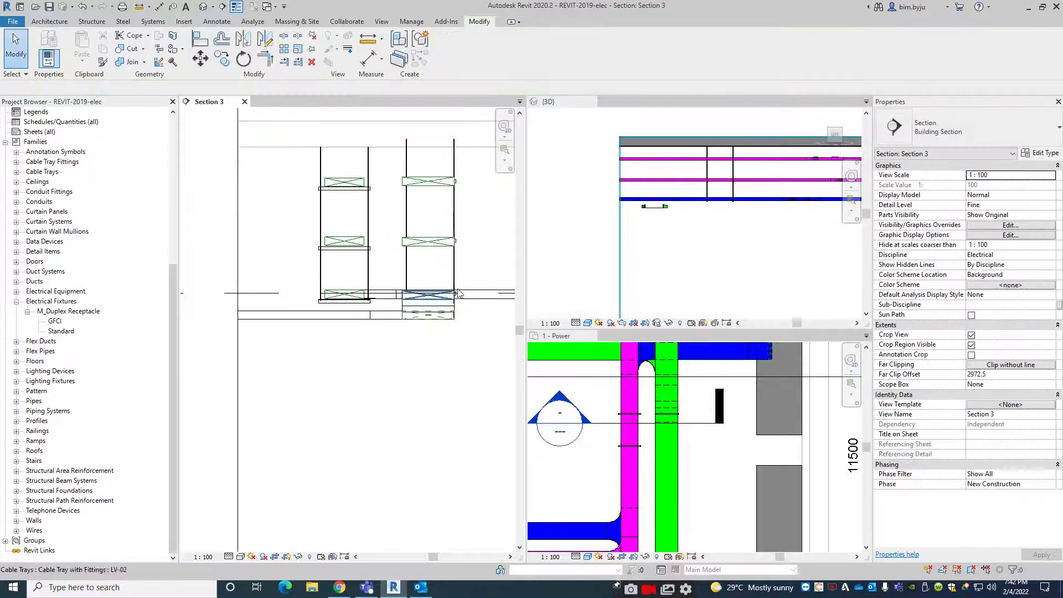
Step: Move the copied support down so it aligns under the trays
{"action": "left_click", "coordinate": [456, 278]}
{"action": "scroll", "coordinate": [376, 370], "scroll_direction": "down", "scroll_amount": 4}
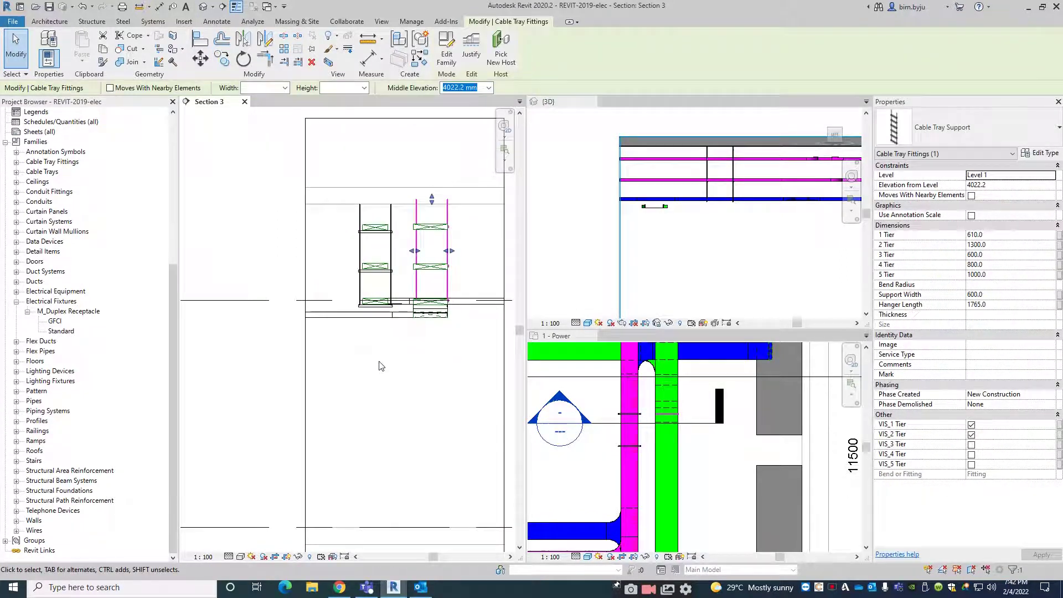
{"action": "scroll", "coordinate": [414, 323], "scroll_direction": "up", "scroll_amount": 3}
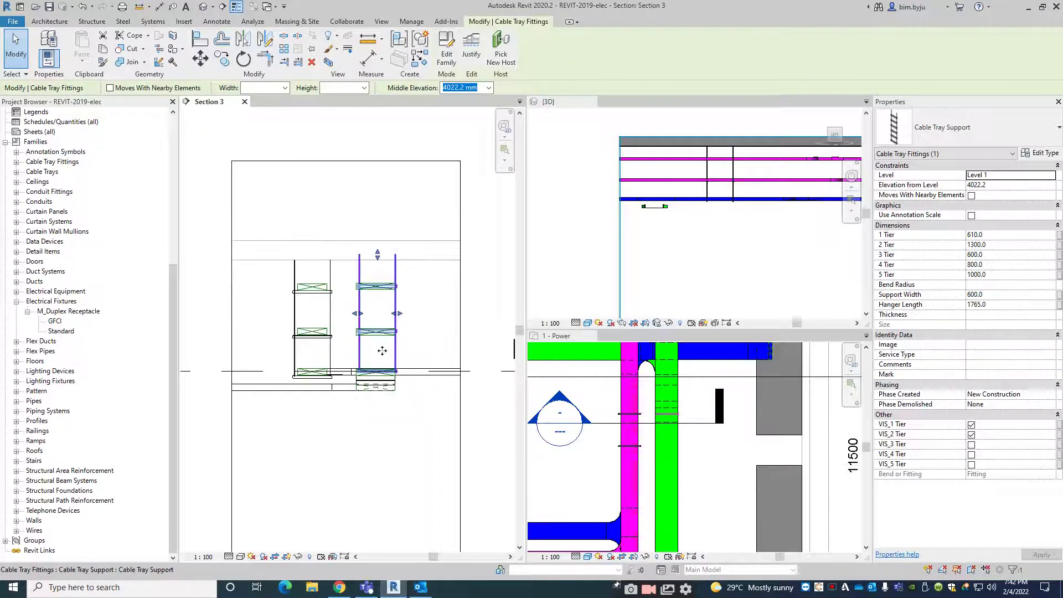
{"action": "left_click", "coordinate": [200, 58]}
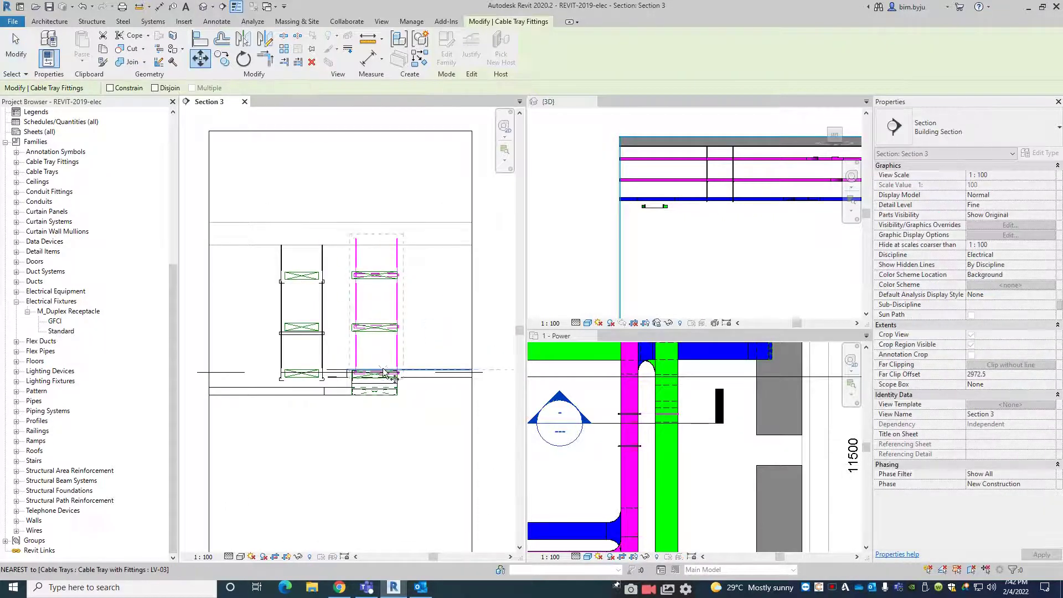
{"action": "scroll", "coordinate": [377, 374], "scroll_direction": "up", "scroll_amount": 3}
{"action": "left_click", "coordinate": [370, 367]}
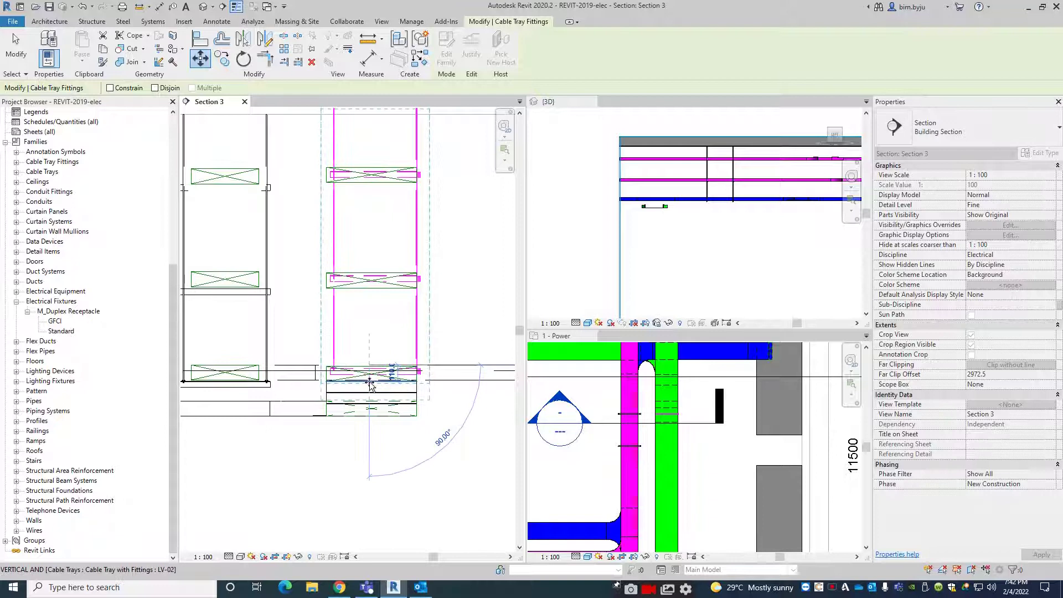
{"action": "left_click", "coordinate": [370, 383]}
Step: Drag the copied support's side grips to set its Support Width to 735 mm
{"action": "left_click_drag", "start_coordinate": [329, 255], "coordinate": [316, 255]}
{"action": "left_click_drag", "start_coordinate": [425, 258], "coordinate": [434, 255]}
{"action": "left_click", "coordinate": [447, 287]}
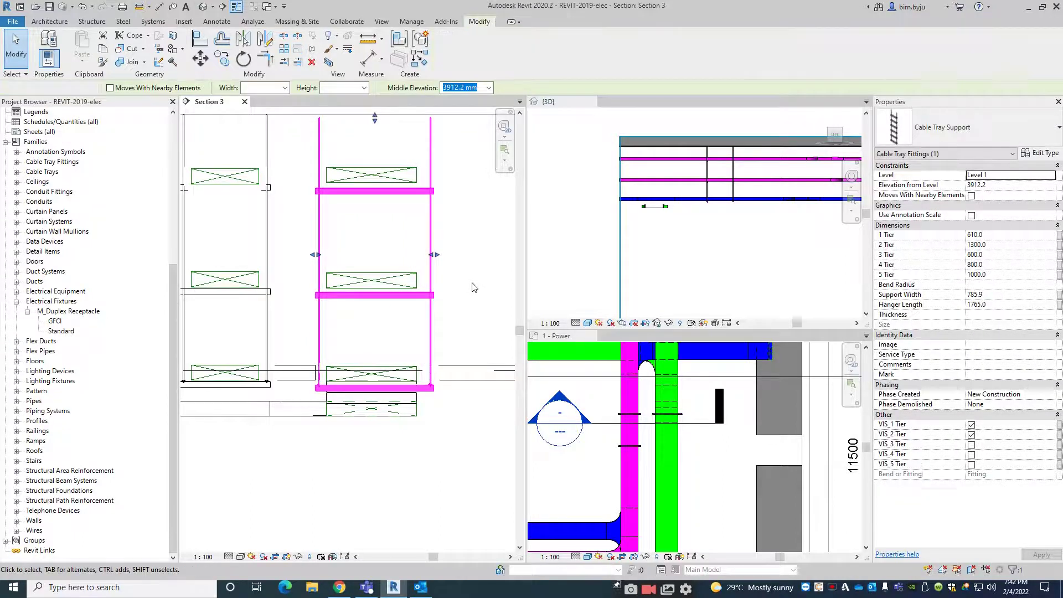
{"action": "left_click", "coordinate": [435, 299]}
{"action": "scroll", "coordinate": [436, 263], "scroll_direction": "up", "scroll_amount": 2}
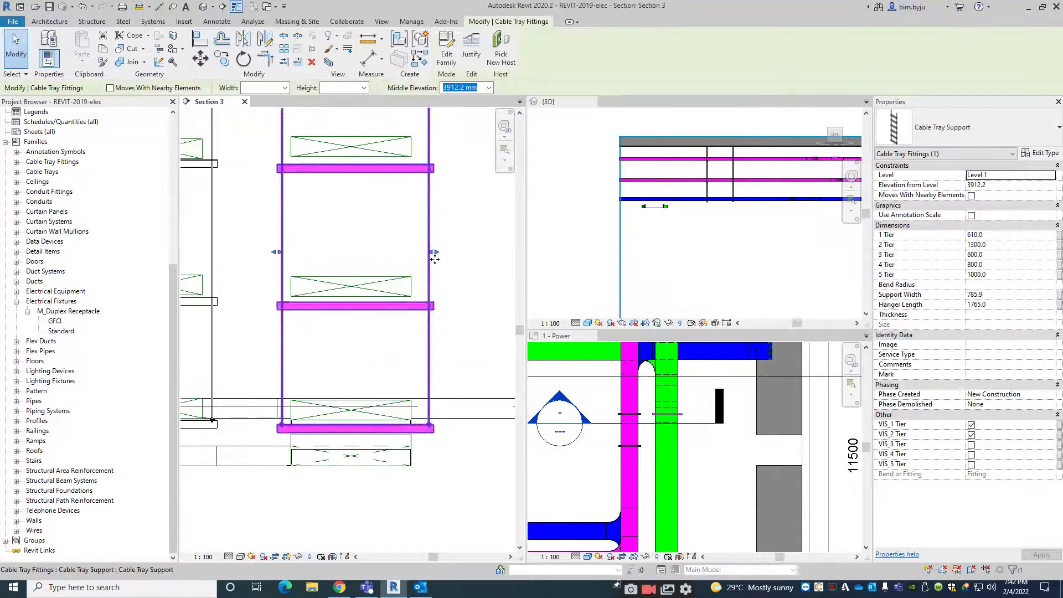
{"action": "left_click_drag", "start_coordinate": [435, 260], "coordinate": [422, 255]}
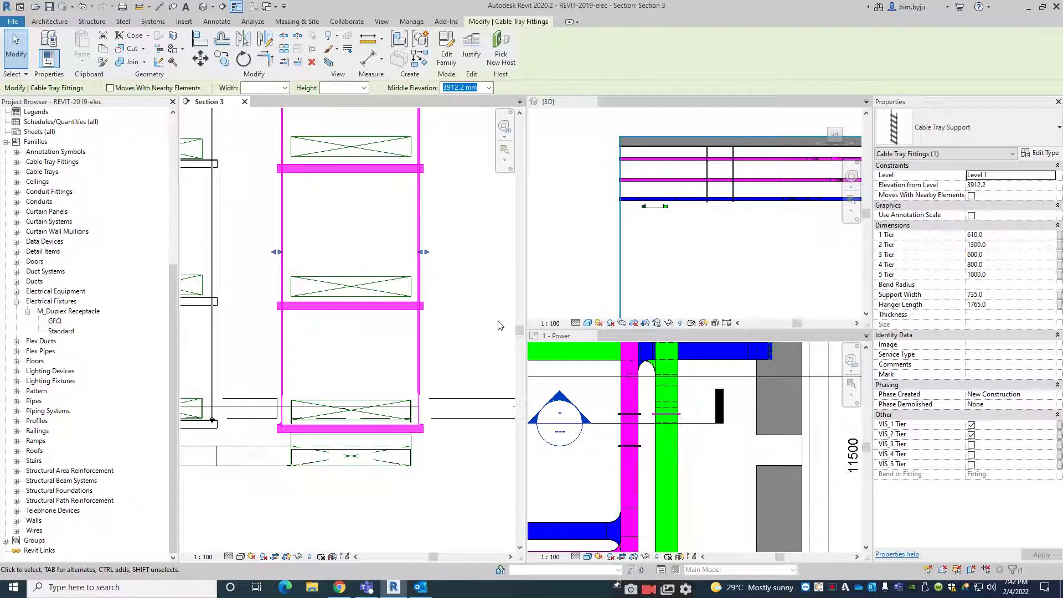
{"action": "scroll", "coordinate": [471, 386], "scroll_direction": "down", "scroll_amount": 1}
{"action": "mouse_move", "coordinate": [471, 386]}
{"action": "middle_mouse_down"}
{"action": "mouse_move", "coordinate": [446, 360]}
{"action": "mouse_move", "coordinate": [479, 441]}
{"action": "mouse_move", "coordinate": [462, 372]}
{"action": "middle_mouse_up"}
{"action": "left_click", "coordinate": [740, 230]}
Step: Copy the cable tray support 1300 mm further along the pink and blue trays
{"action": "scroll", "coordinate": [726, 226], "scroll_direction": "down", "scroll_amount": 3}
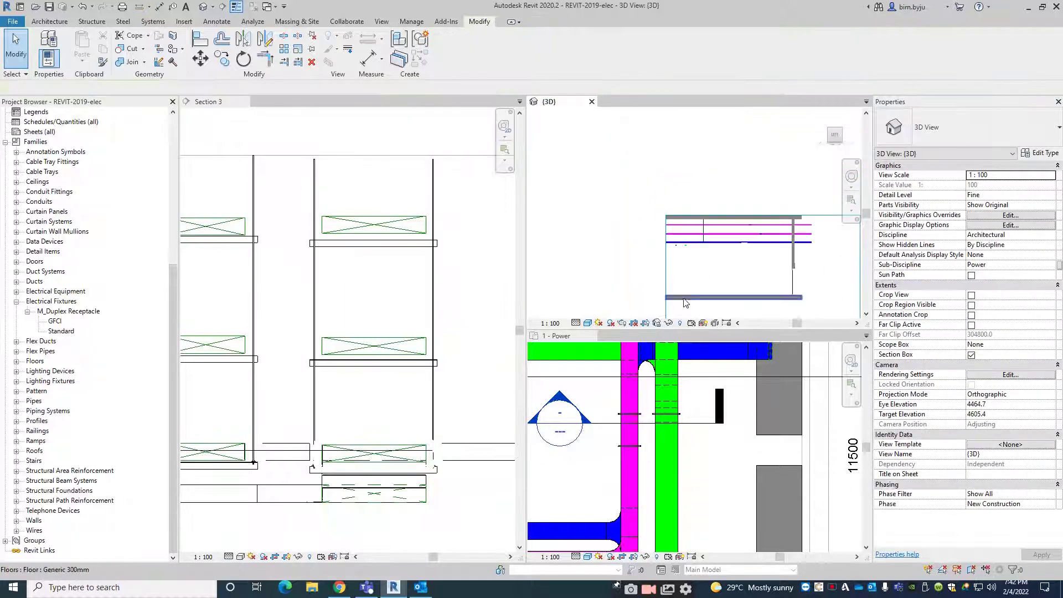
{"action": "scroll", "coordinate": [725, 226], "scroll_direction": "up", "scroll_amount": 4}
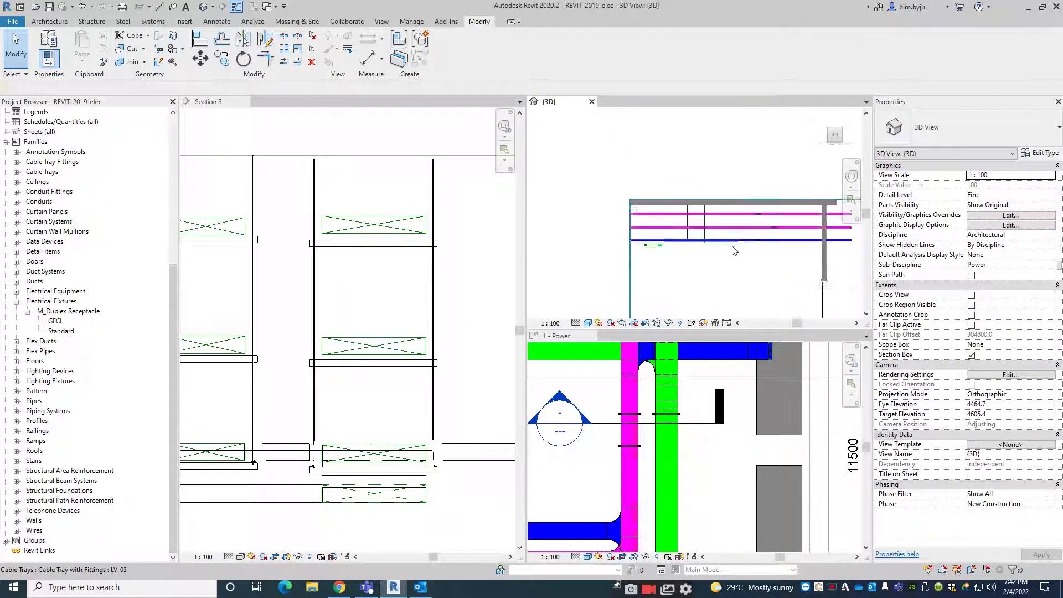
{"action": "left_click", "coordinate": [703, 240]}
{"action": "left_click_drag", "start_coordinate": [704, 239], "coordinate": [732, 238]}
{"action": "middle_click_drag", "start_coordinate": [757, 280], "coordinate": [652, 277]}
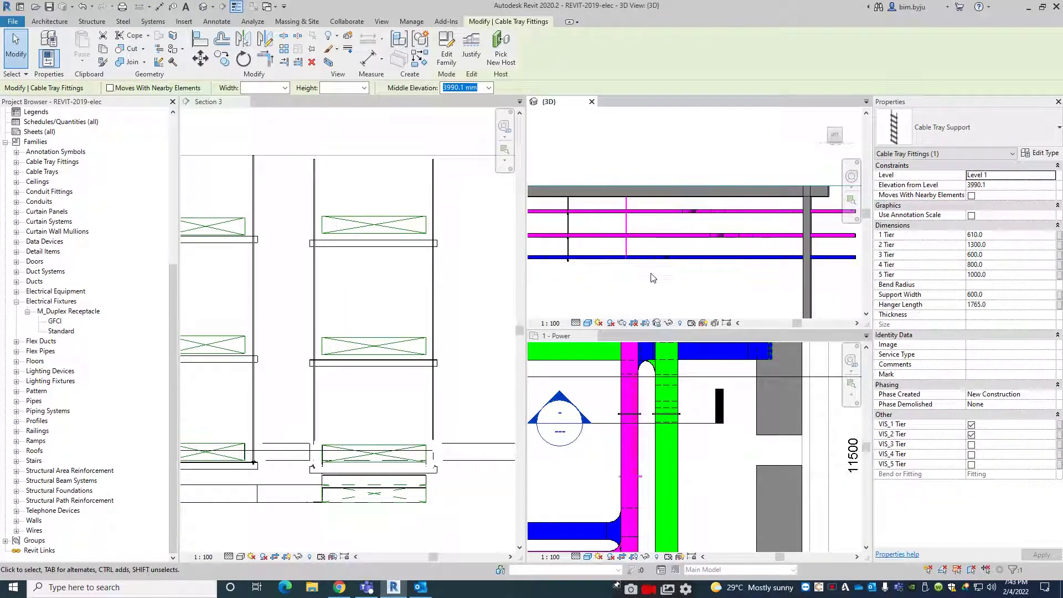
{"action": "key", "text": "c"}
{"action": "key", "text": "o"}
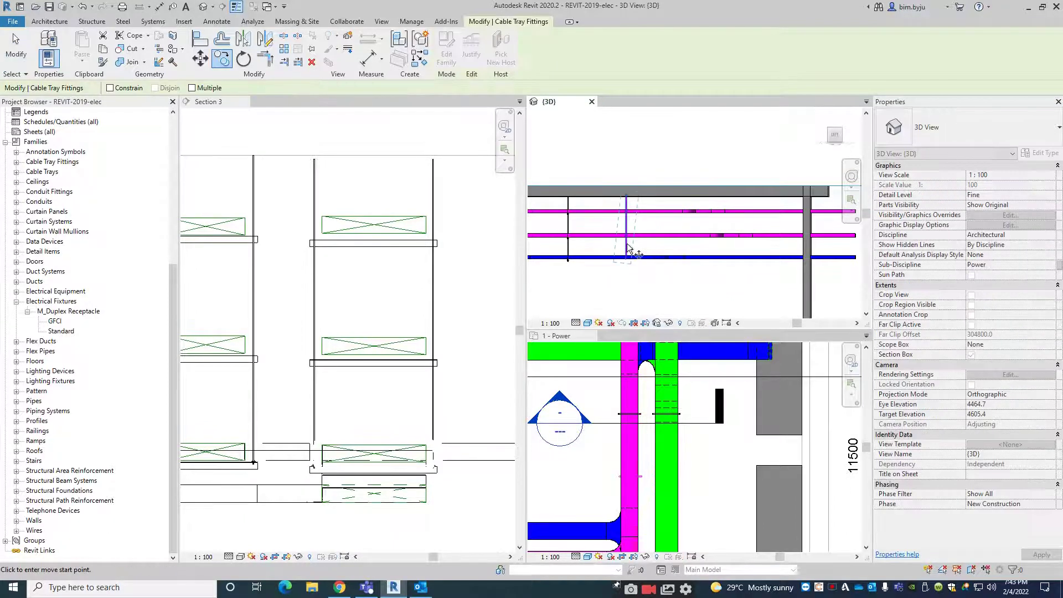
{"action": "left_click", "coordinate": [627, 244]}
{"action": "left_click", "coordinate": [698, 248]}
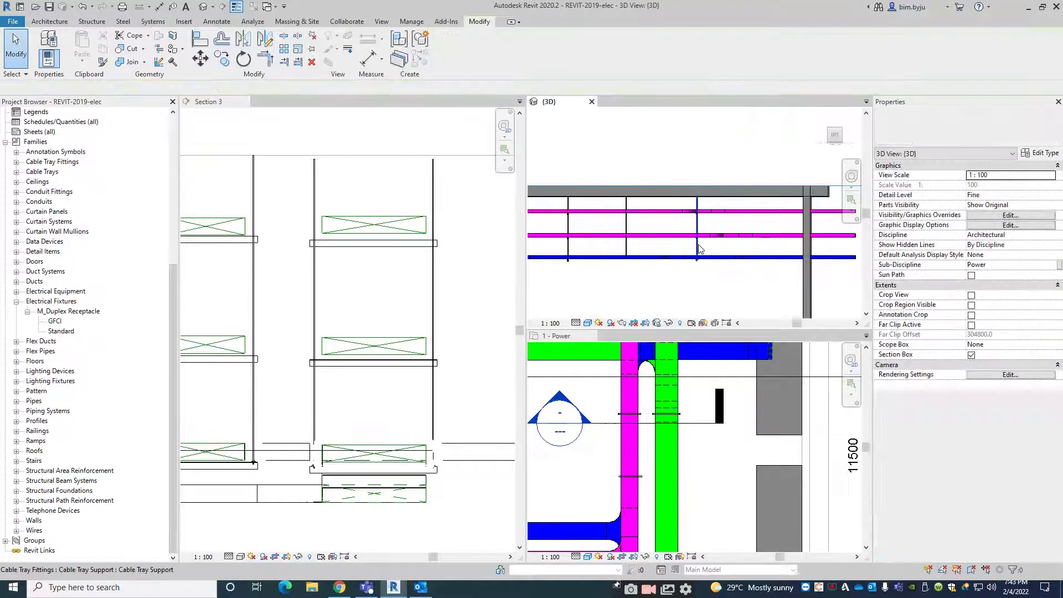
Step: Copy the support again from the new copy to place a third one further along
{"action": "key", "text": "c"}
{"action": "key", "text": "c"}
{"action": "left_click", "coordinate": [699, 248]}
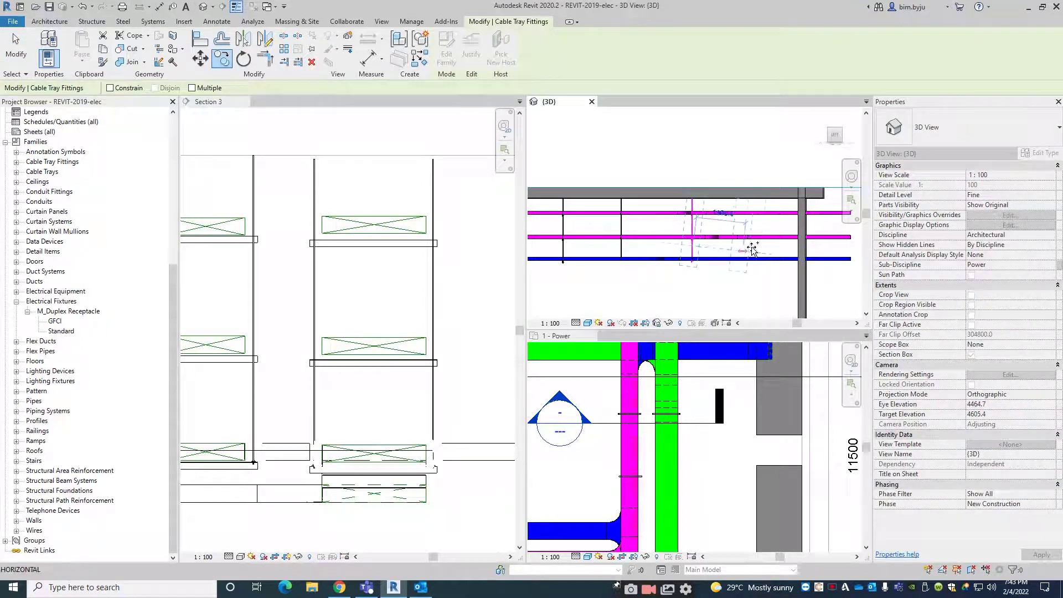
{"action": "left_click", "coordinate": [783, 249]}
{"action": "key", "text": "Escape"}
Step: Orbit the 3D view to inspect the supports, then select the right-hand support in Section 3
{"action": "middle_click_drag", "start_coordinate": [714, 260], "coordinate": [659, 201], "text": "shift"}
{"action": "left_click", "coordinate": [658, 201]}
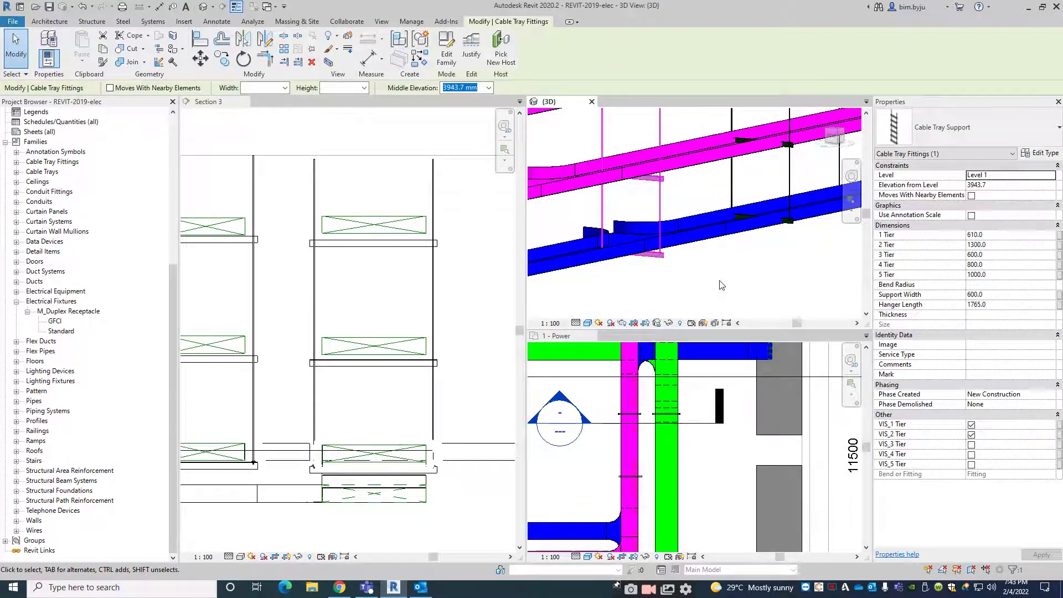
{"action": "middle_click_drag", "start_coordinate": [721, 285], "coordinate": [773, 277], "text": "shift"}
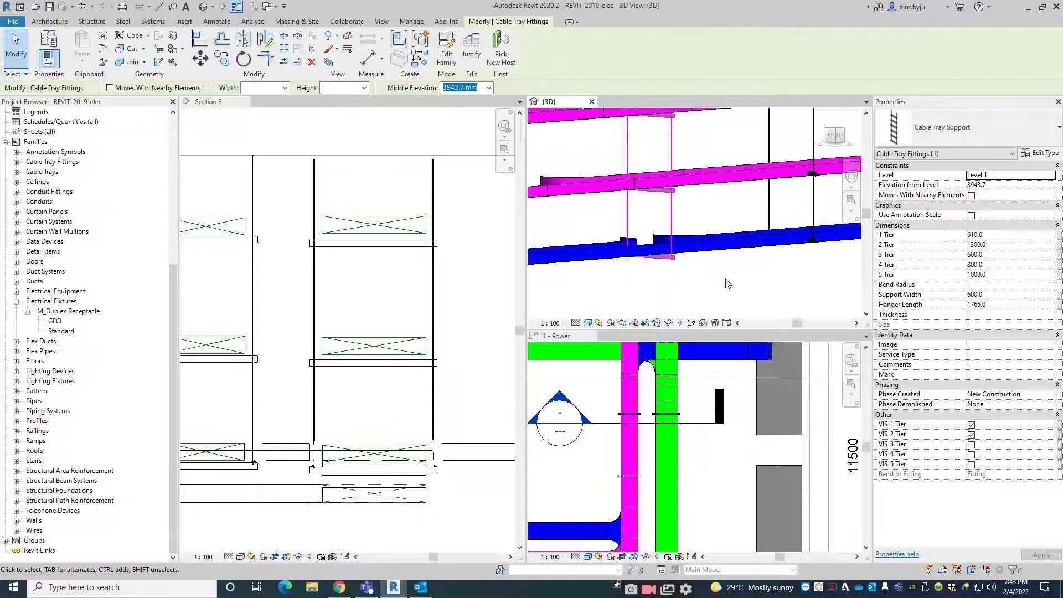
{"action": "middle_click_drag", "start_coordinate": [727, 244], "coordinate": [627, 239], "text": "shift"}
{"action": "scroll", "coordinate": [715, 460], "scroll_direction": "down", "scroll_amount": 3}
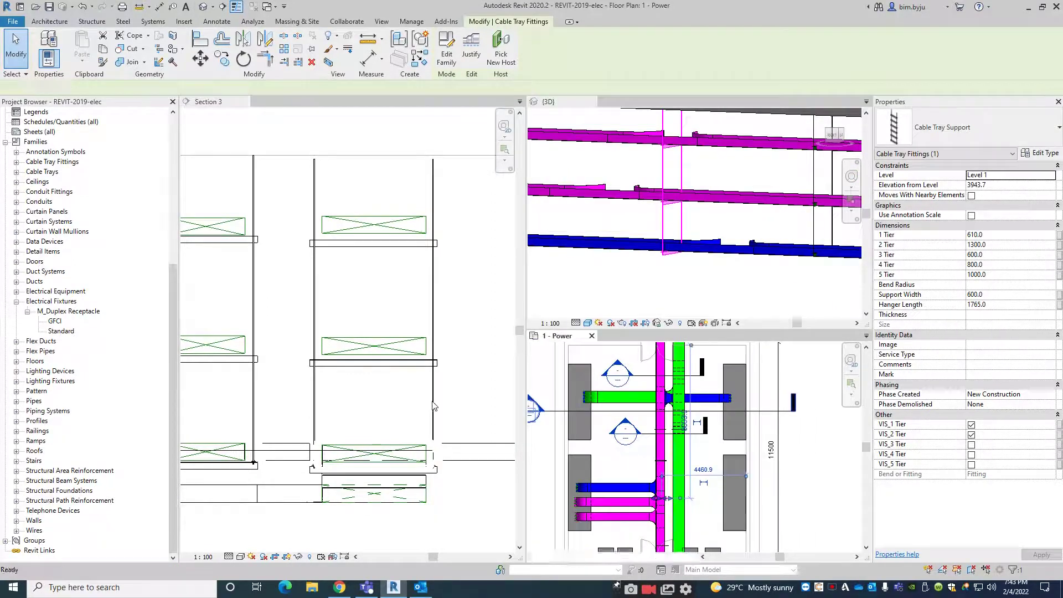
{"action": "scroll", "coordinate": [433, 406], "scroll_direction": "down", "scroll_amount": 2}
{"action": "scroll", "coordinate": [406, 344], "scroll_direction": "up", "scroll_amount": 3}
{"action": "left_click", "coordinate": [390, 351]}
{"action": "scroll", "coordinate": [388, 351], "scroll_direction": "up", "scroll_amount": 1}
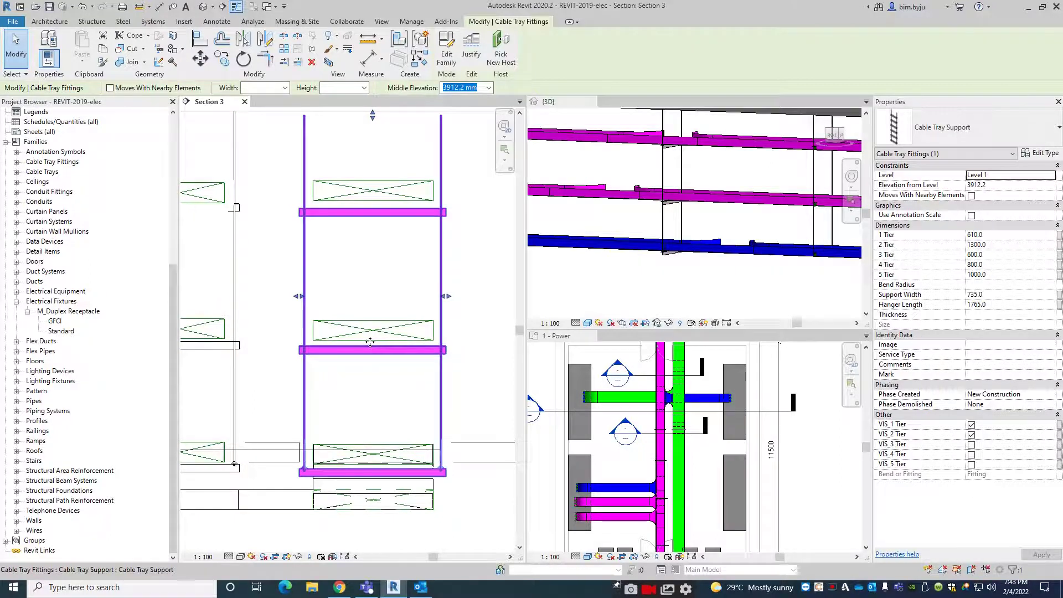
Step: Set the support's 4 Tier spacing to 750 and reselect the right-hand support
{"action": "left_click", "coordinate": [990, 264]}
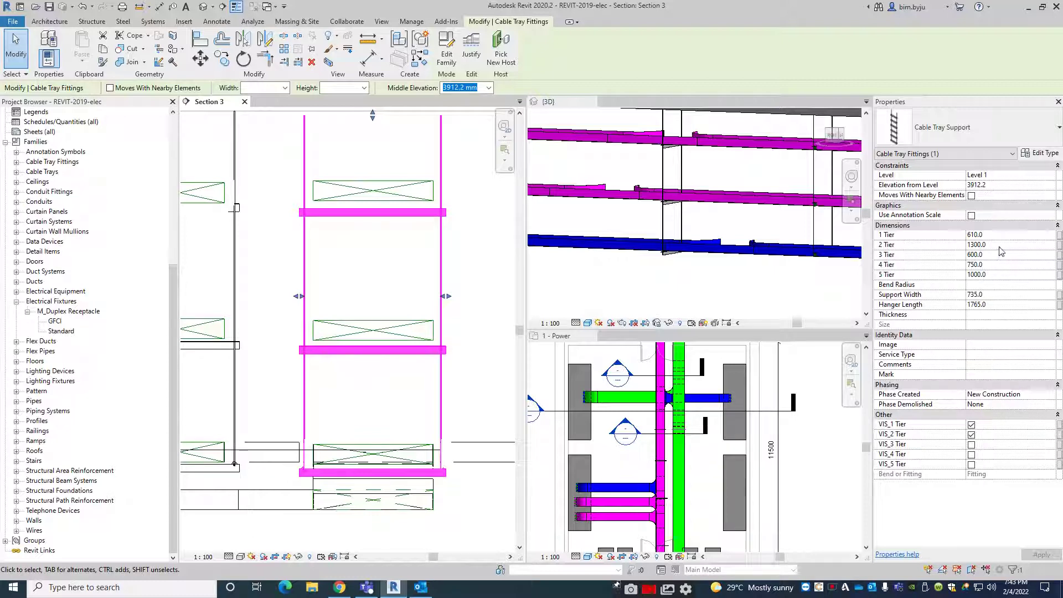
{"action": "left_click", "coordinate": [456, 402]}
{"action": "middle_click_drag", "start_coordinate": [440, 408], "coordinate": [439, 380]}
{"action": "left_click", "coordinate": [440, 381]}
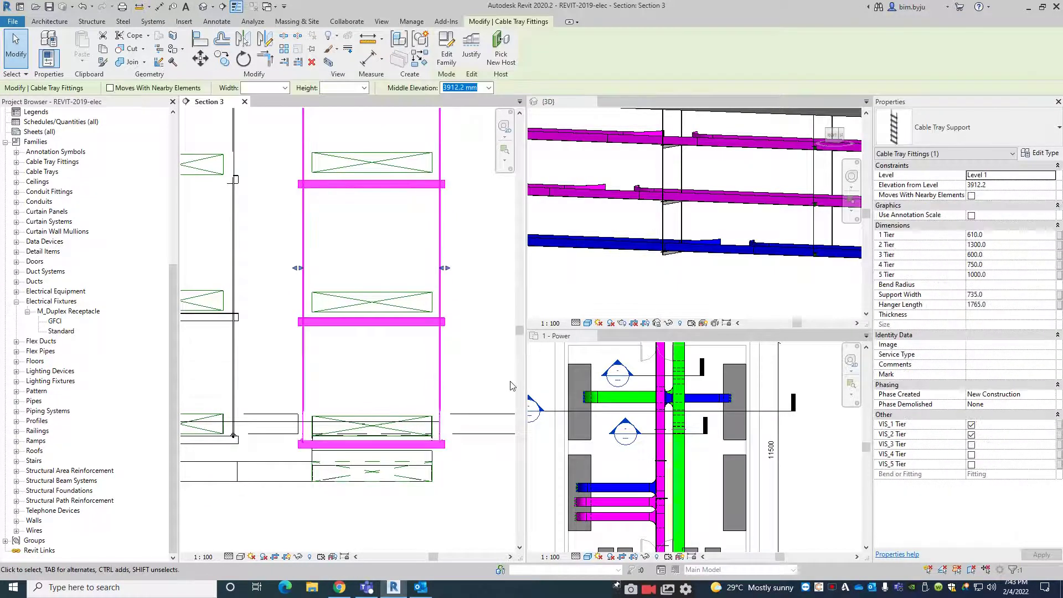
Step: Try 1 Tier spacings of 620, 630 and 650, settling on 640
{"action": "left_click", "coordinate": [1007, 235]}
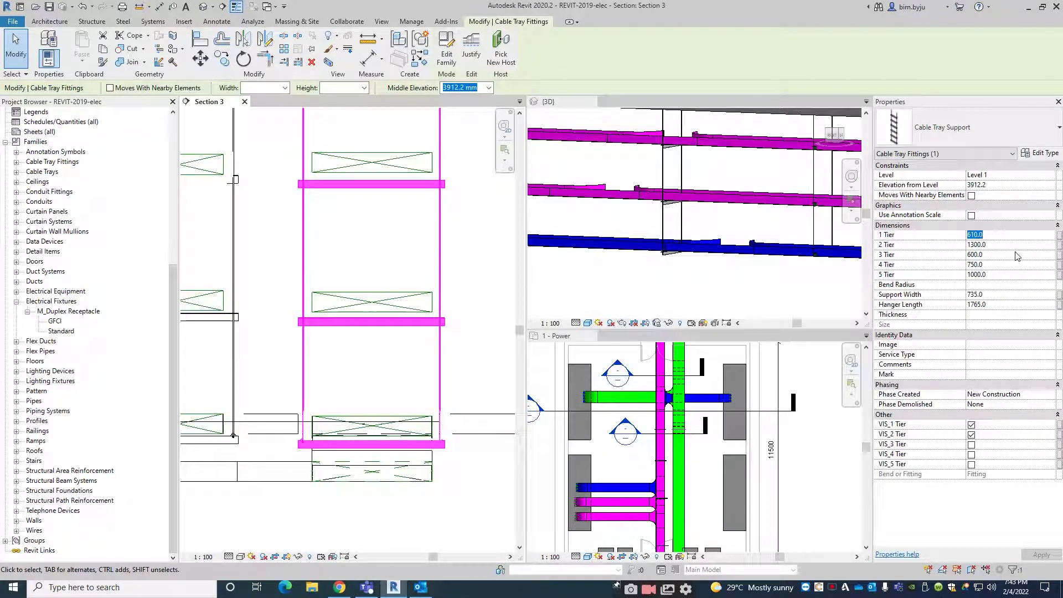
{"action": "type", "text": "62"}
{"action": "key", "text": "Return"}
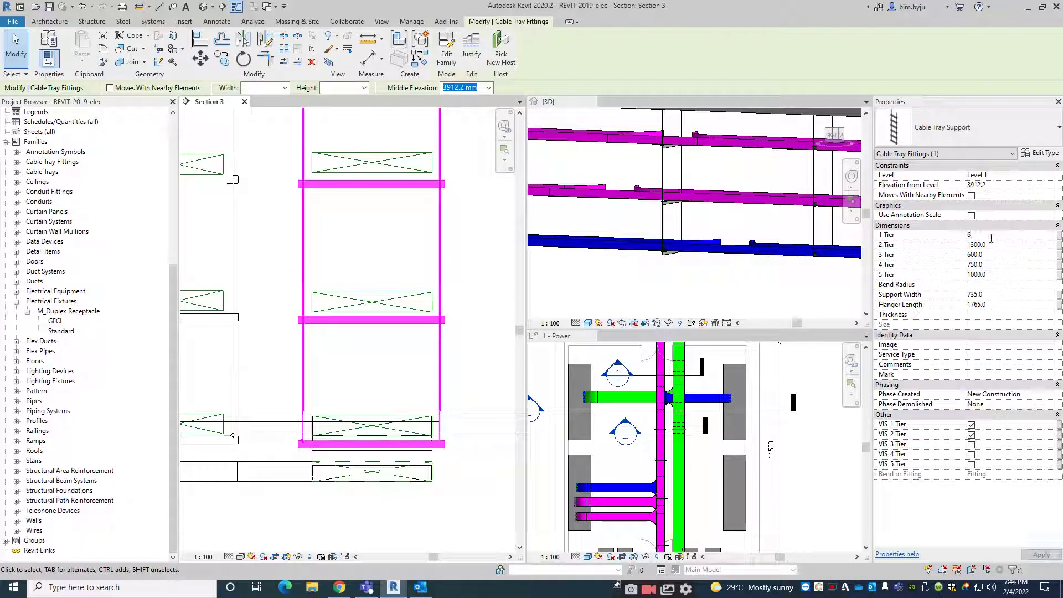
{"action": "key", "text": "Return"}
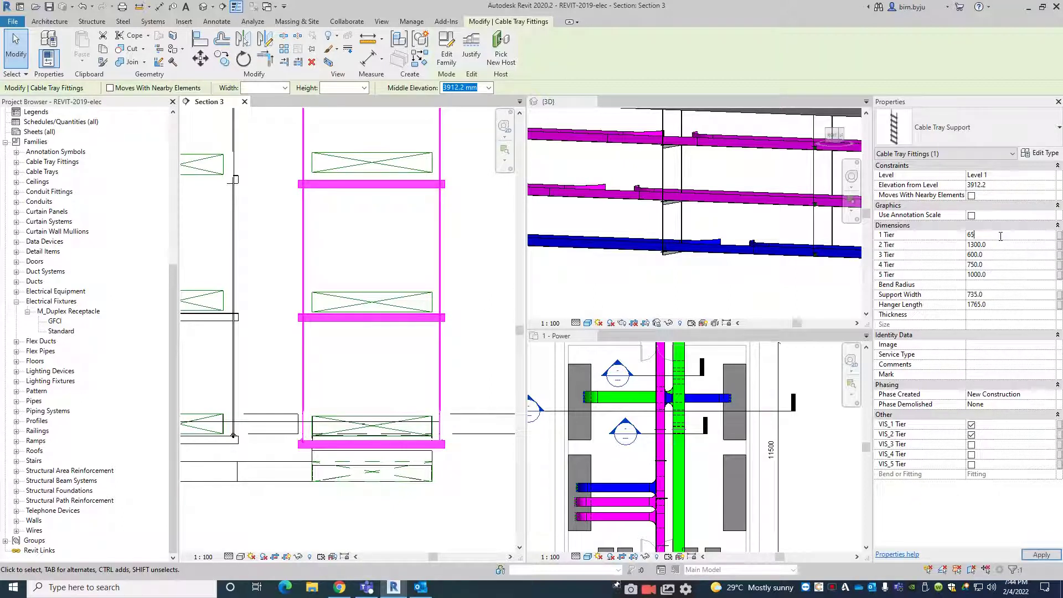
{"action": "key", "text": "Return"}
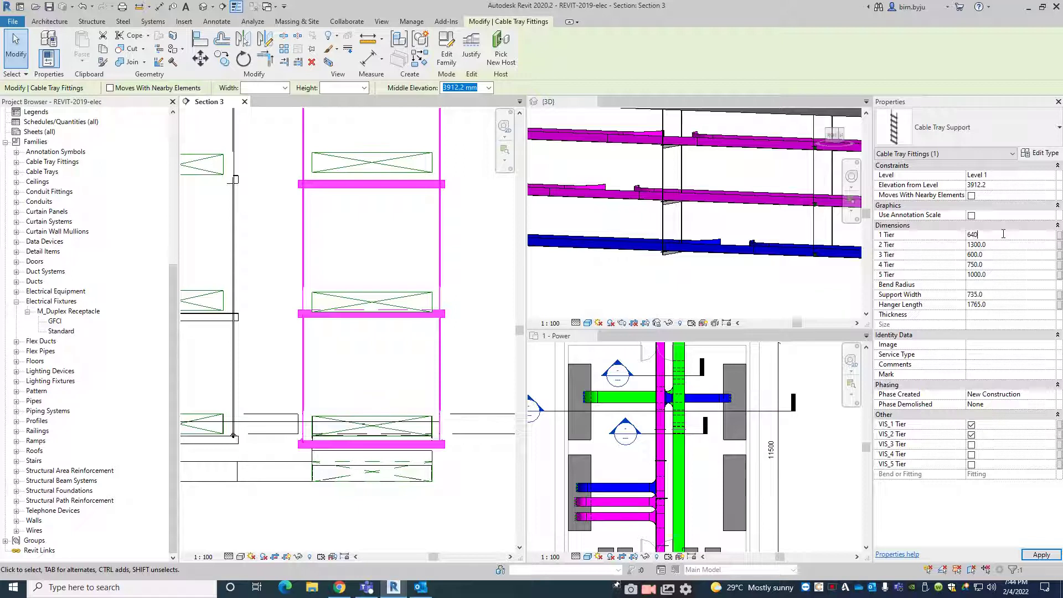
{"action": "key", "text": "Return"}
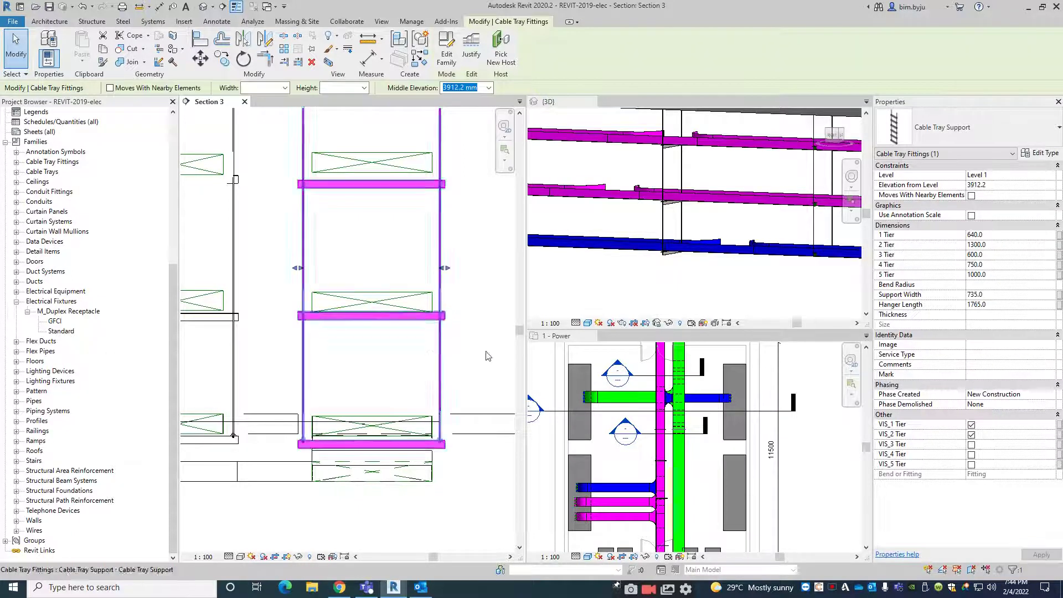
Step: Measure the clearance from the support bar down to the tray below in Section 3
{"action": "left_click", "coordinate": [368, 39]}
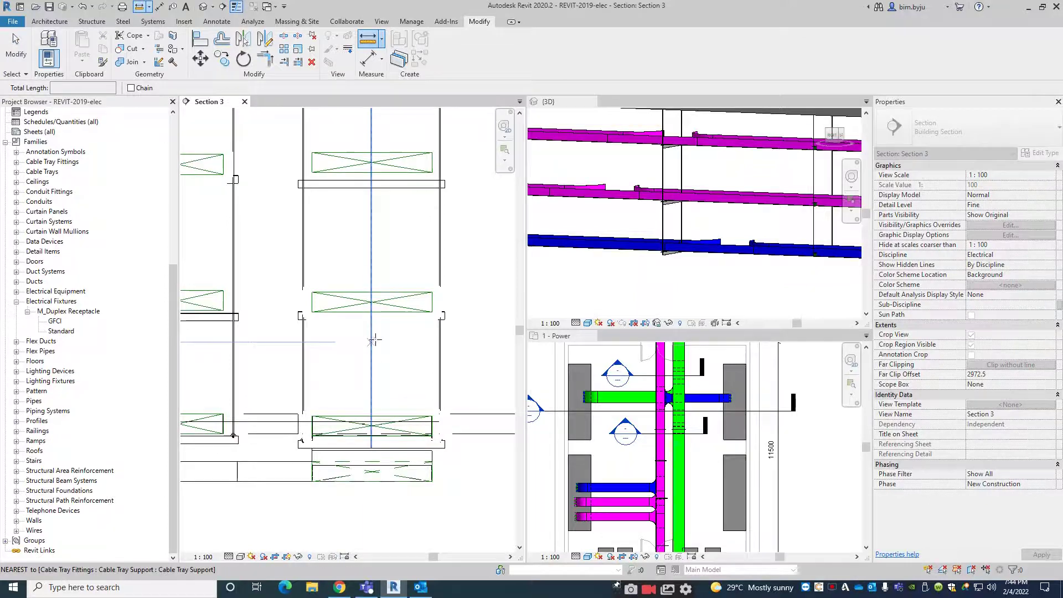
{"action": "left_click", "coordinate": [431, 320]}
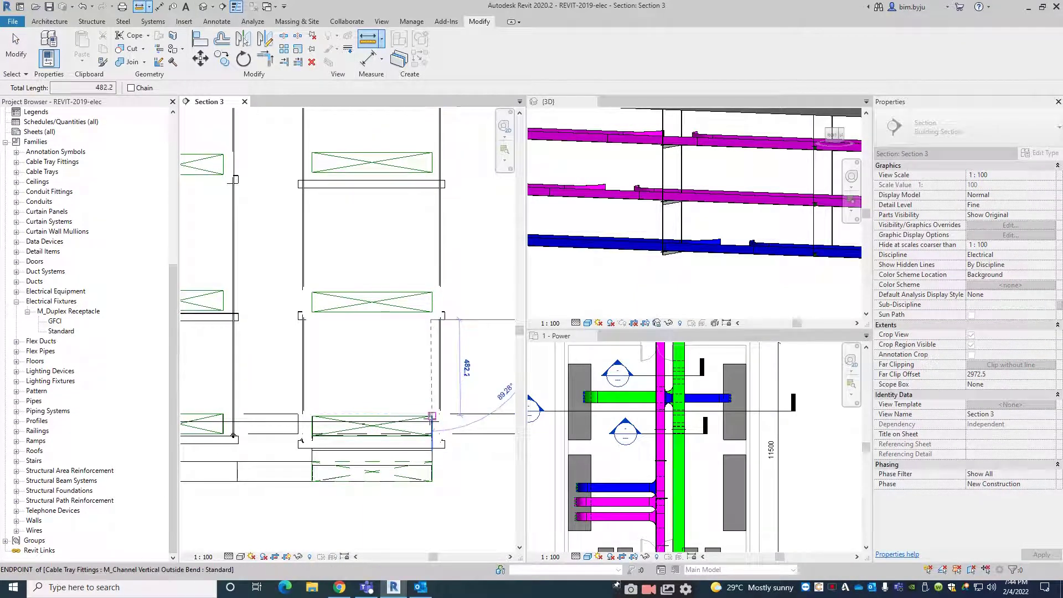
{"action": "left_click", "coordinate": [432, 440]}
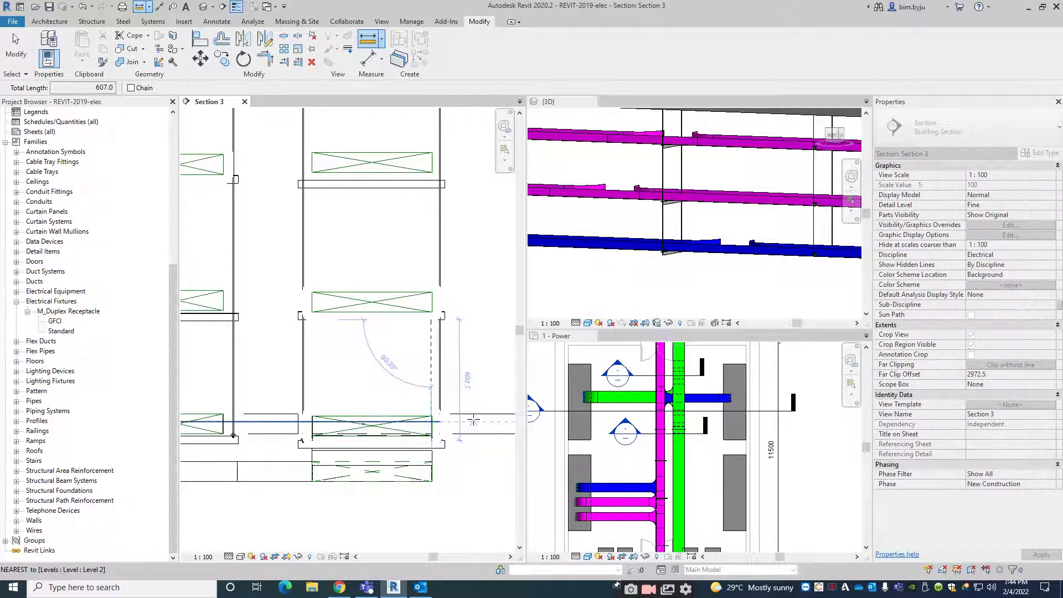
{"action": "key", "text": "Escape"}
{"action": "key", "text": "Escape"}
Step: Apply a 1 Tier spacing of 635 to the right-hand support, then switch to the 1 - Power floor plan
{"action": "left_click", "coordinate": [441, 320]}
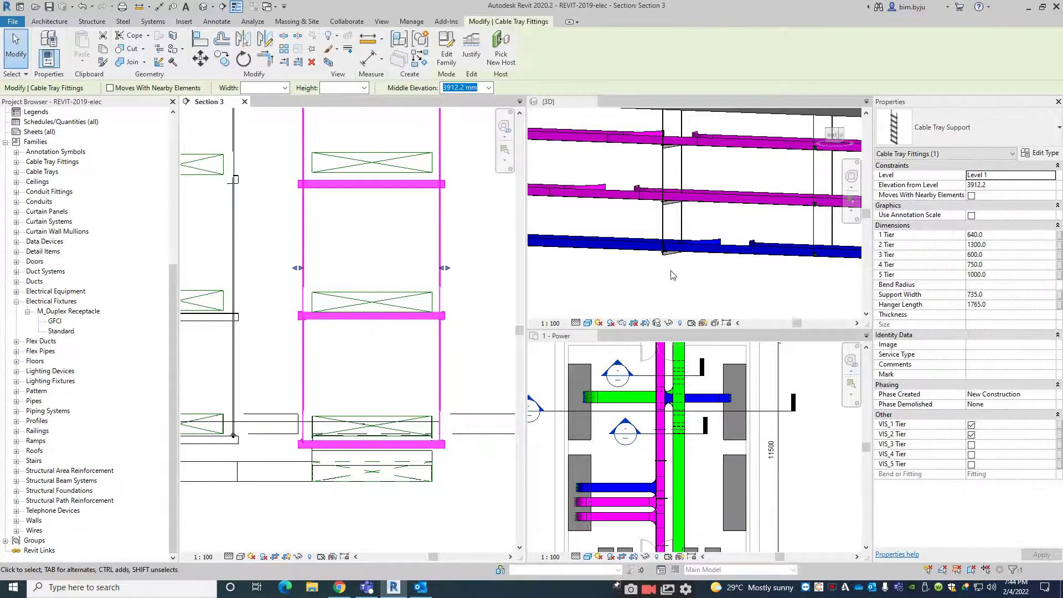
{"action": "left_click", "coordinate": [994, 237]}
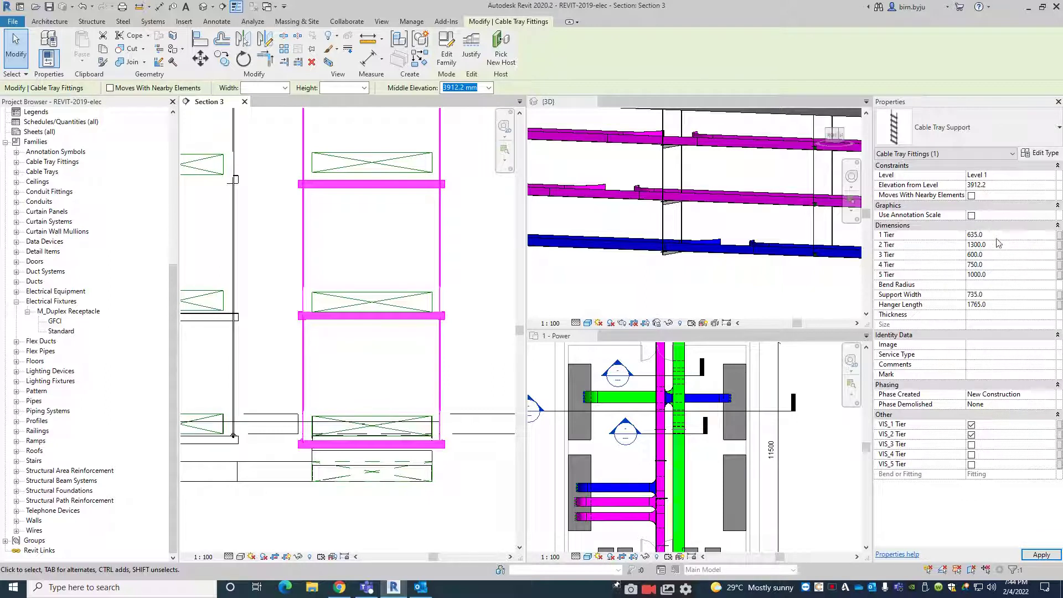
{"action": "left_click", "coordinate": [469, 284]}
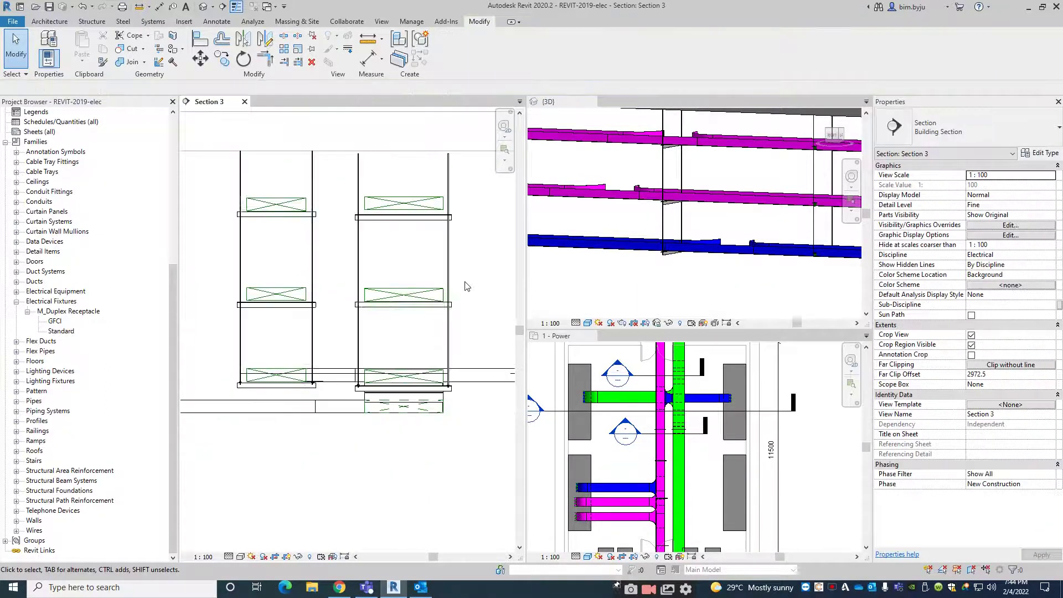
{"action": "left_click", "coordinate": [748, 401]}
{"action": "middle_click_drag", "start_coordinate": [738, 397], "coordinate": [728, 407]}
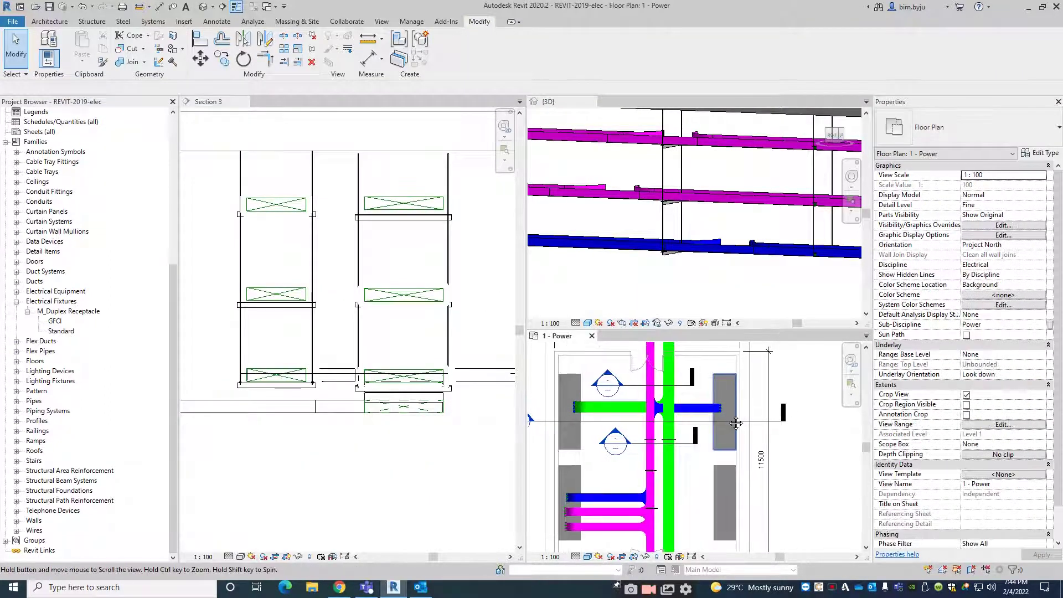